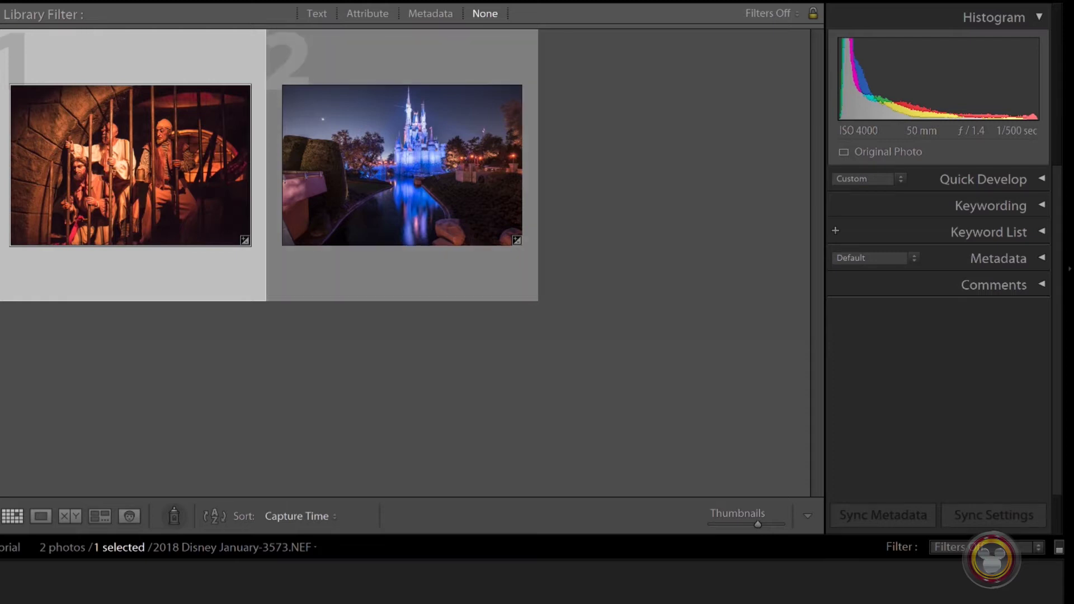
- Open the selected photo of the jailed pirates in the Develop module and reset all its adjustments
key("d")
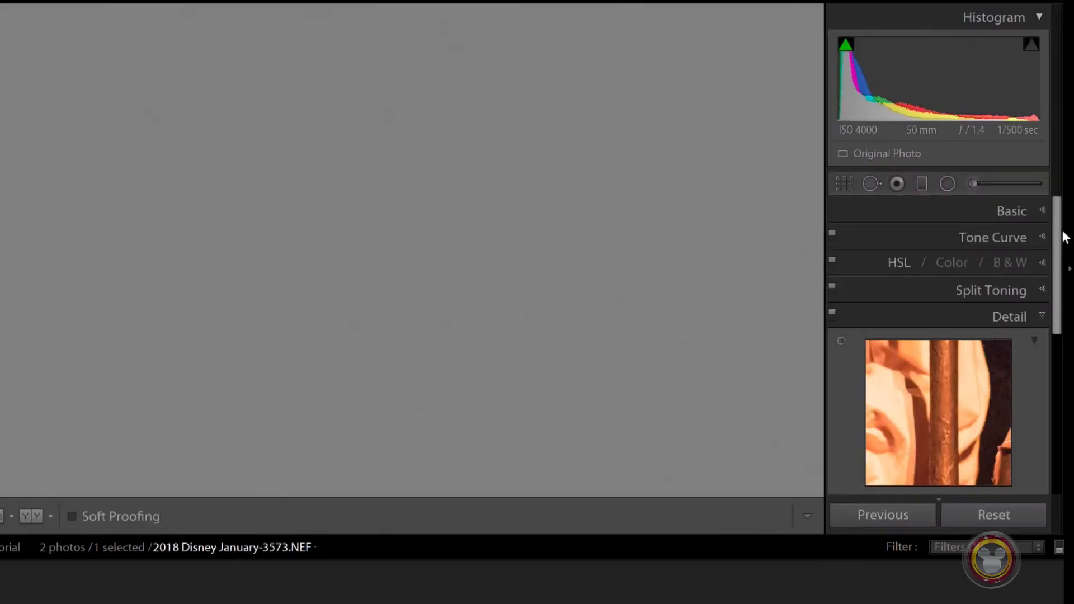
scroll(1061, 238, "down", 4)
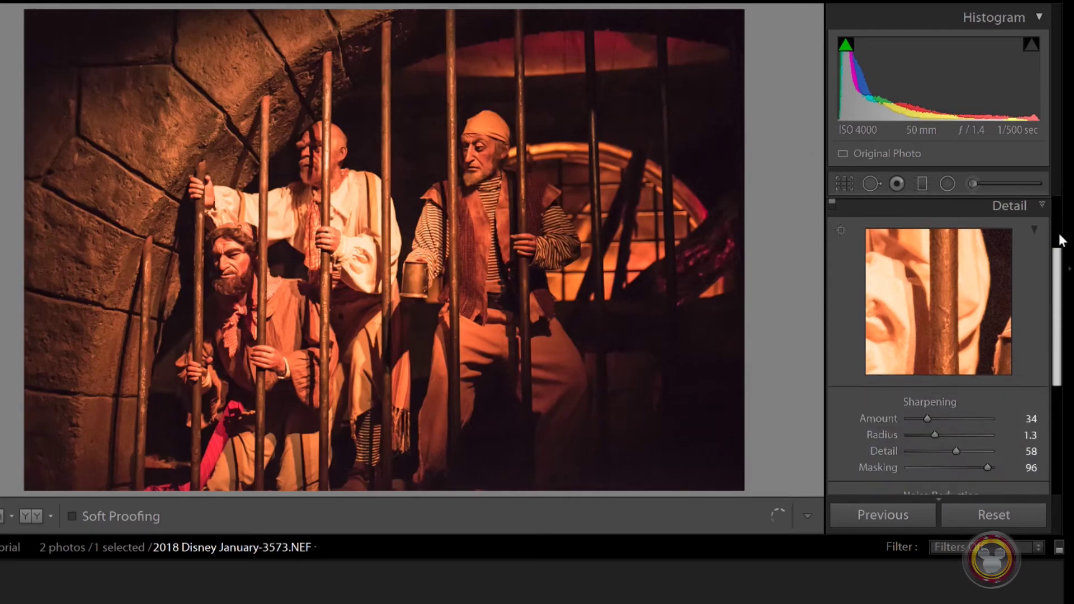
scroll(1061, 240, "up", 3)
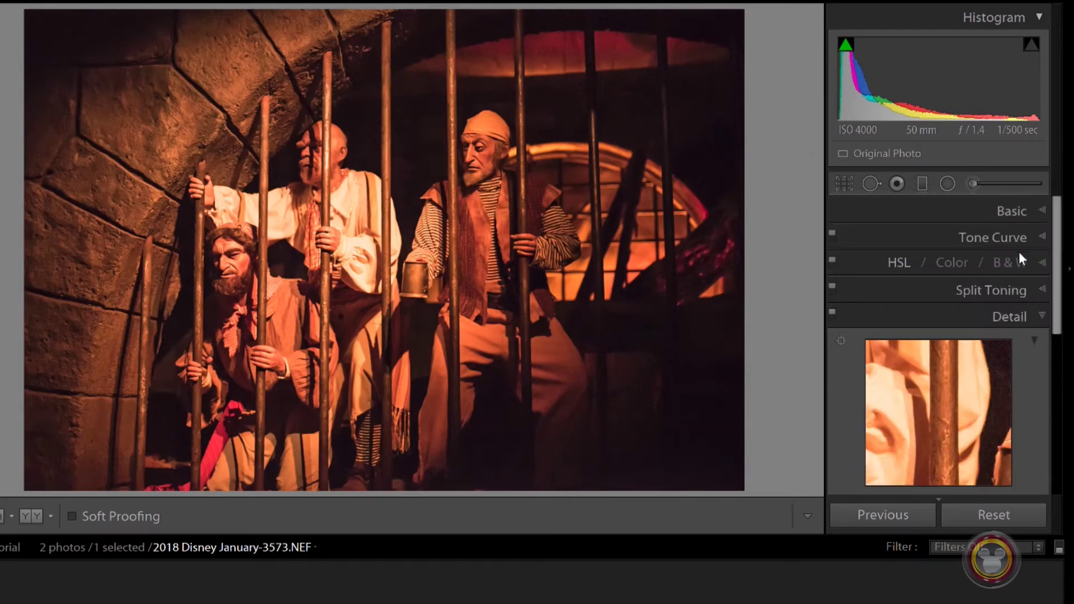
left_click(1042, 316)
left_click(1042, 315)
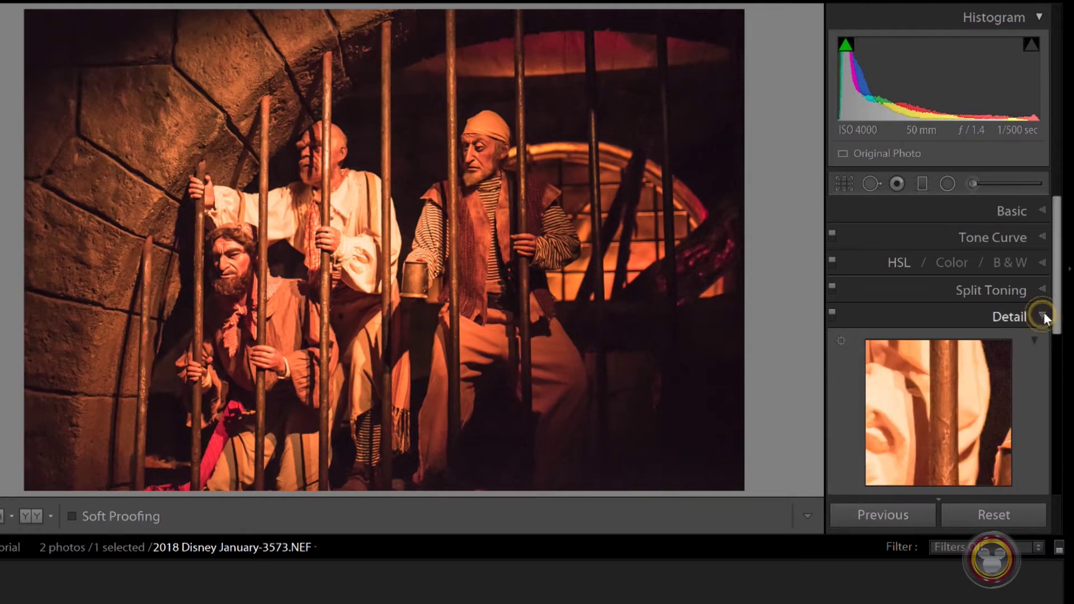
left_click_drag(1055, 277, 1057, 377)
scroll(962, 291, "up", 2)
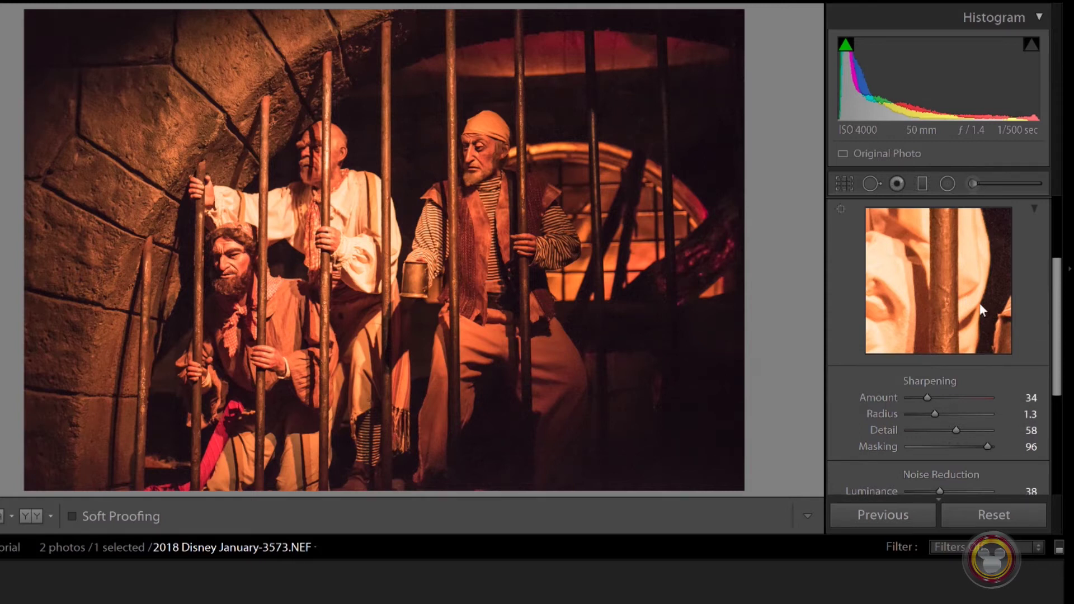
left_click_drag(1058, 305, 1052, 374)
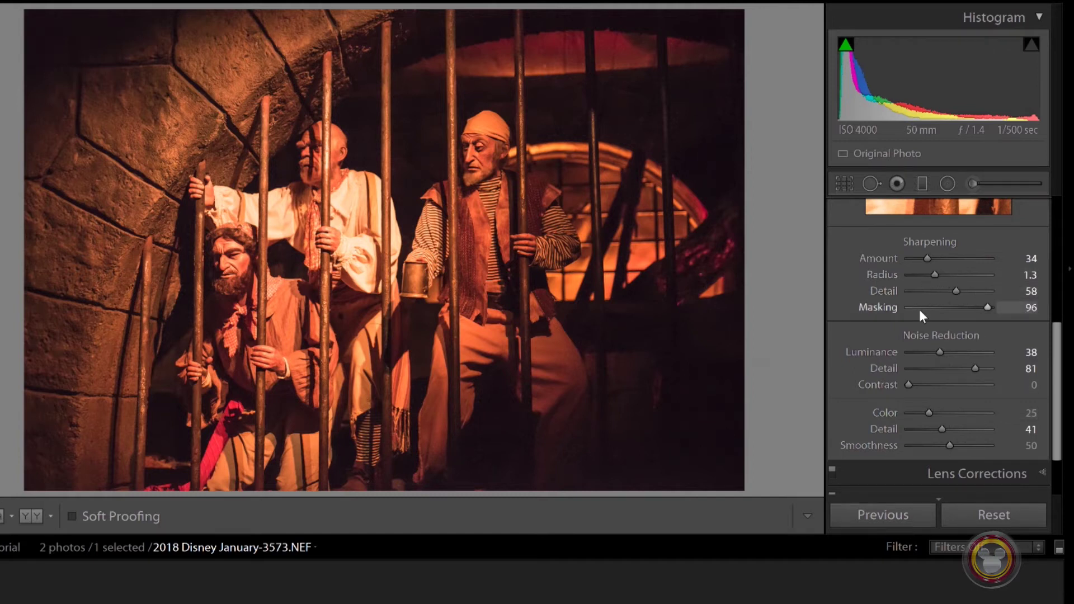
left_click(995, 519)
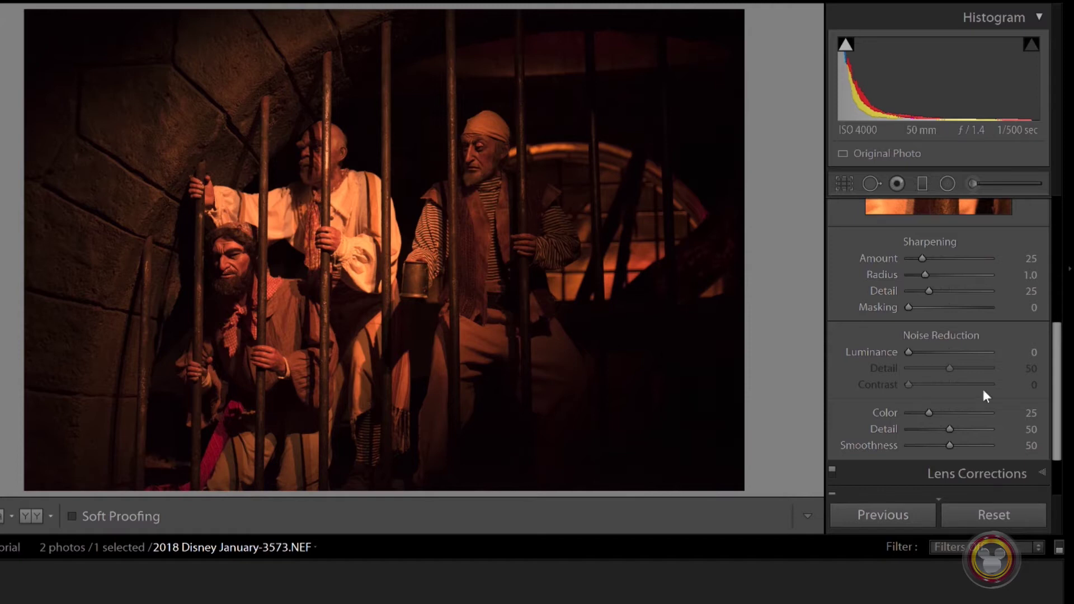
- Raise the exposure to +2.94 and examine the noise on the face of the pirate in the headscarf
left_click_drag(1061, 360, 1062, 232)
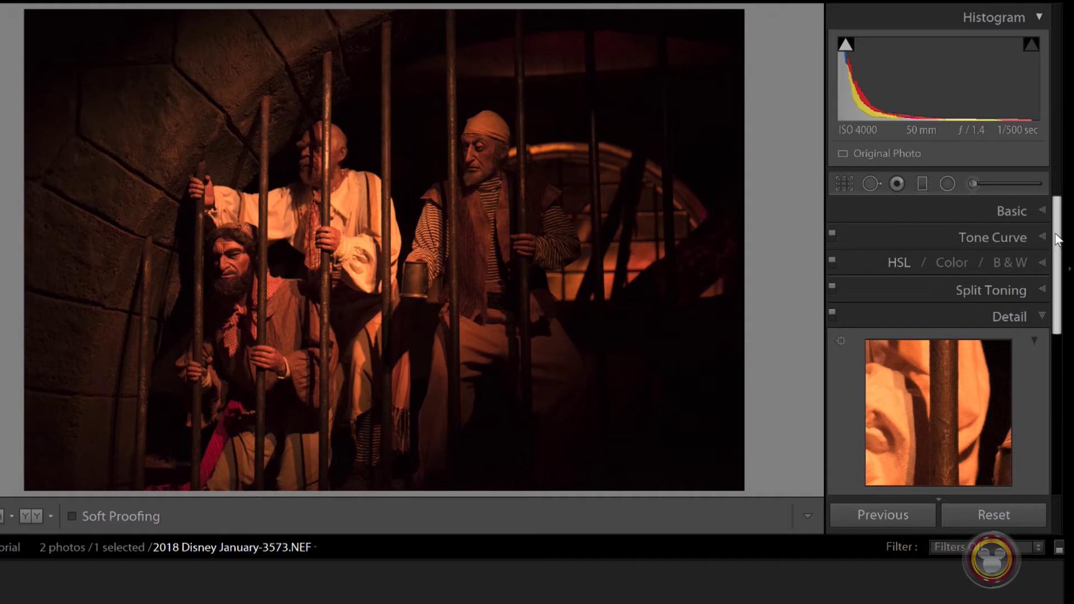
left_click(1044, 211)
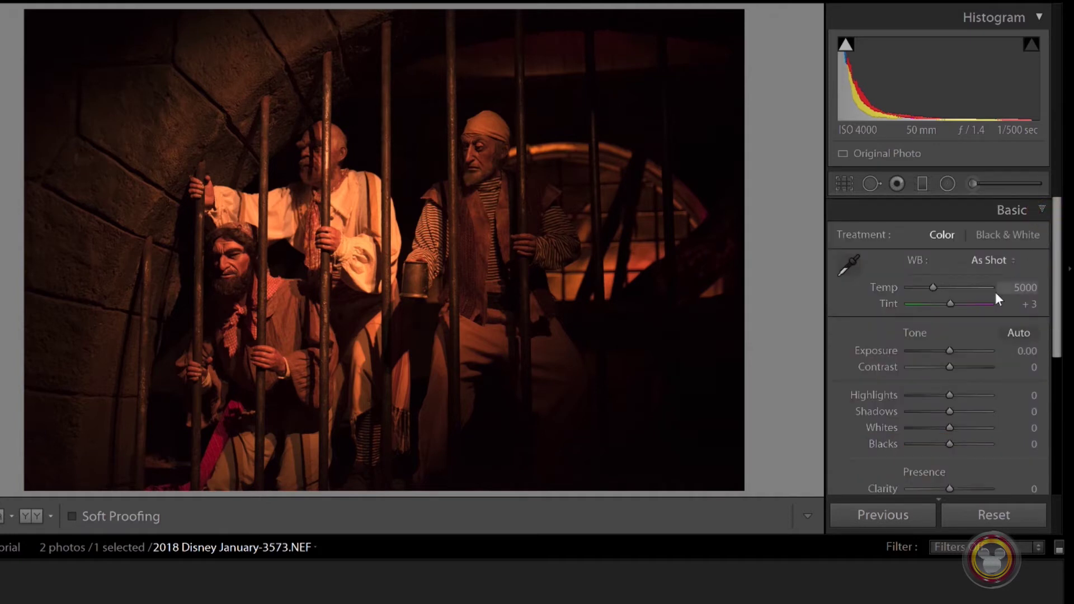
left_click_drag(940, 352, 975, 350)
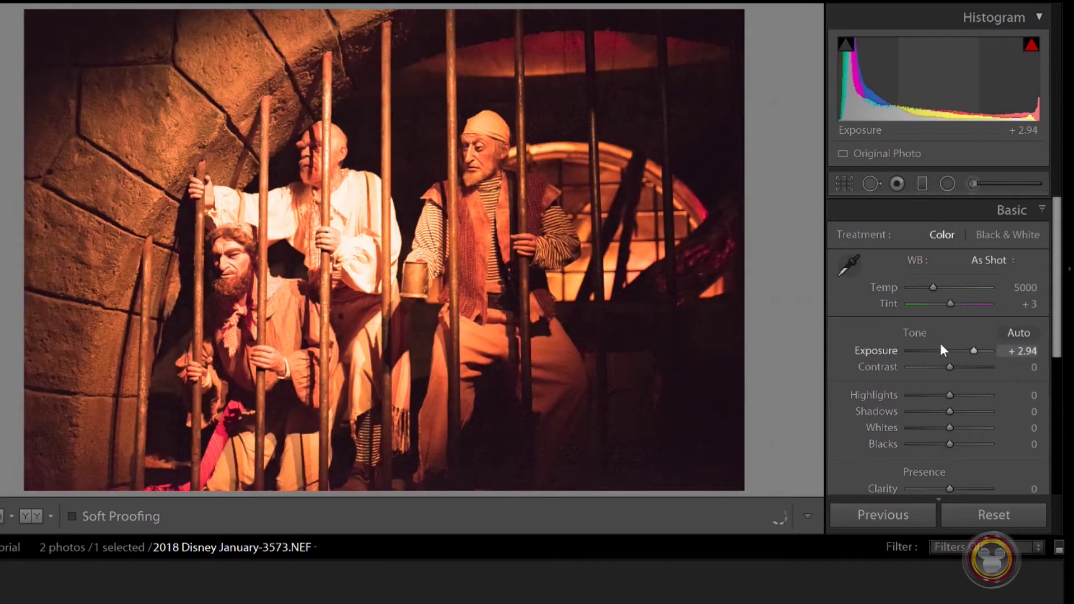
left_click(489, 161)
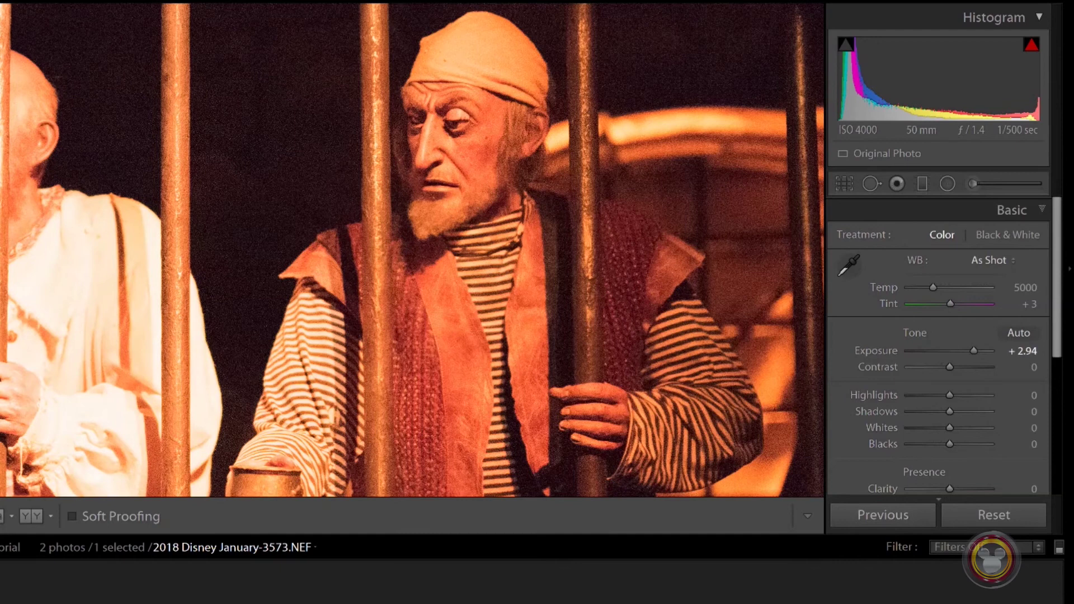
key("ctrl+equal")
left_click_drag(498, 213, 415, 444)
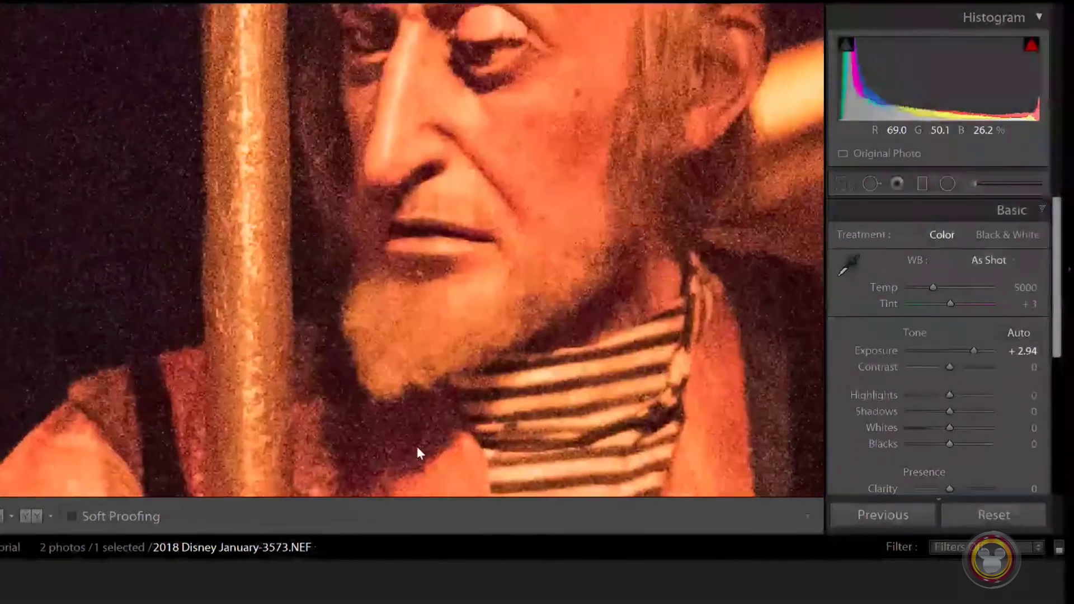
key("ctrl+minus")
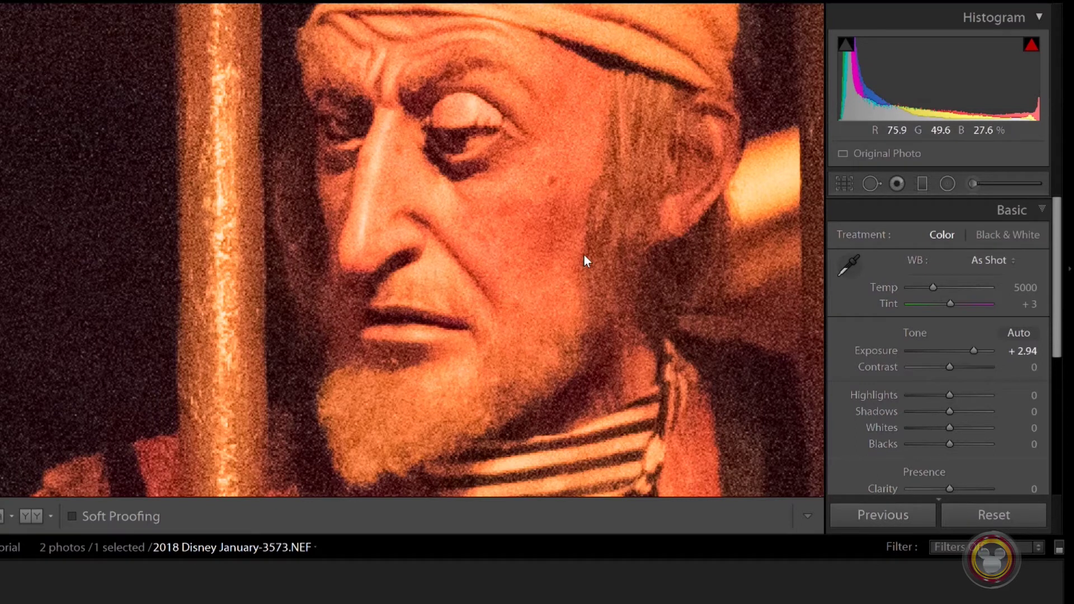
- Set the photo's exposure to +2.02 and return to viewing the whole image
left_click_drag(972, 347, 954, 346)
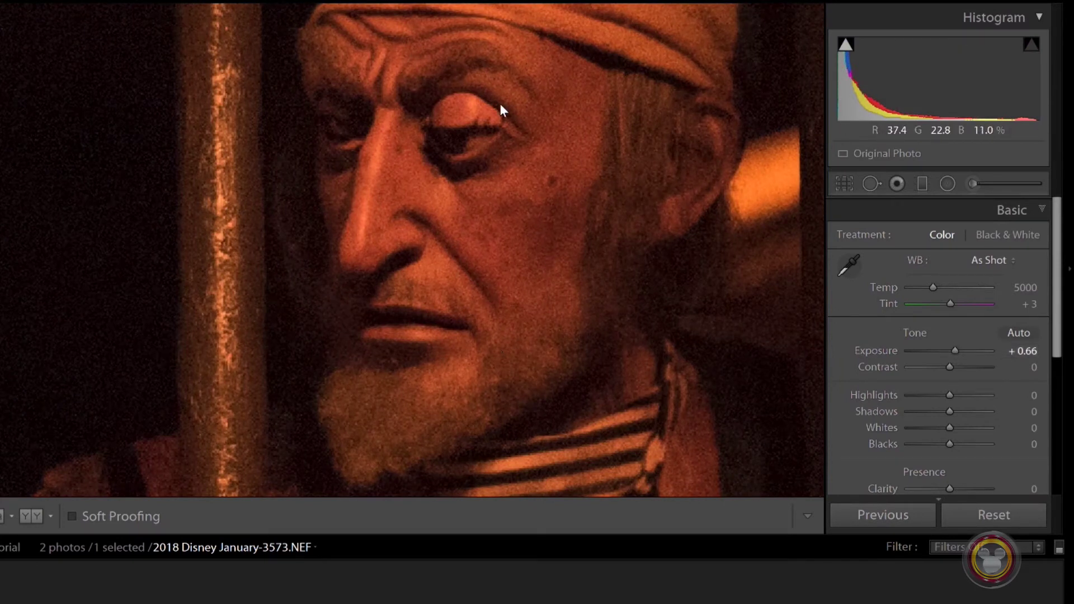
left_click_drag(954, 350, 959, 352)
left_click(486, 300)
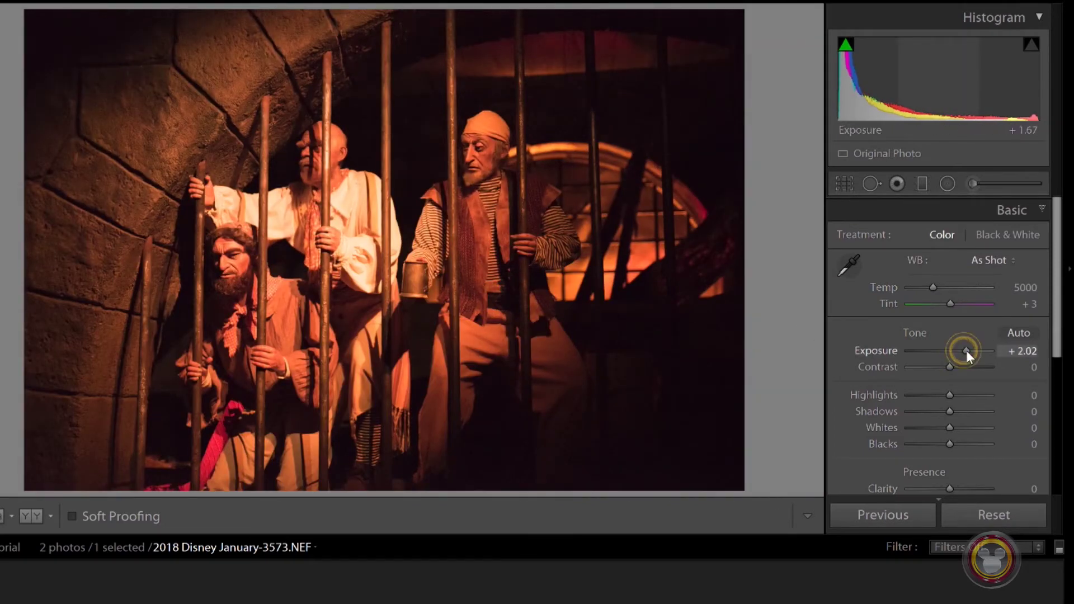
- Set highlights to -30 and shadows to +52, checking the noise in the dark background up close
left_click_drag(949, 393, 968, 412)
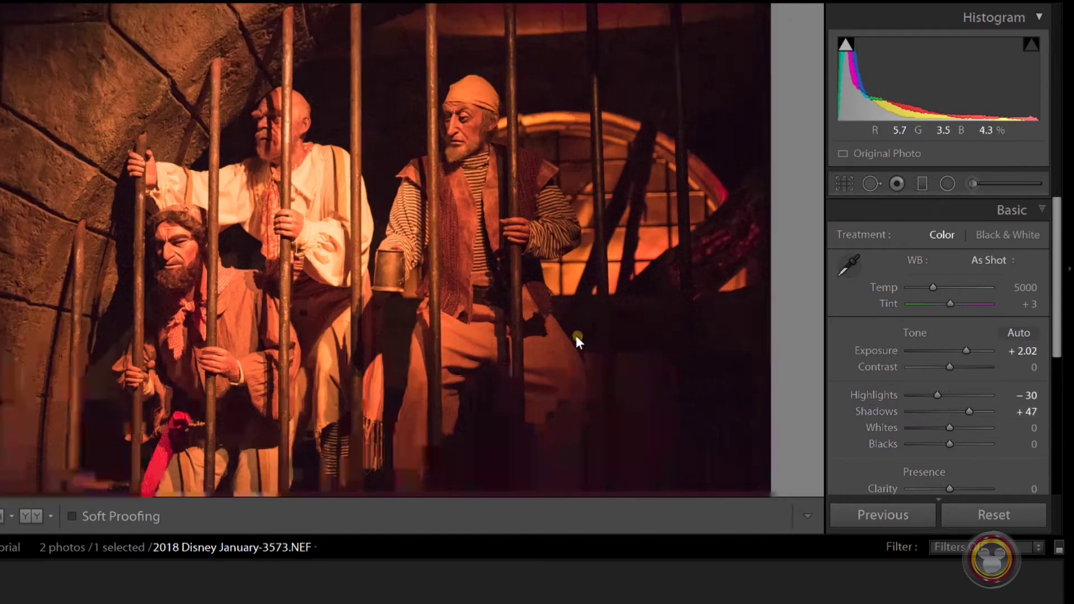
left_click(576, 335)
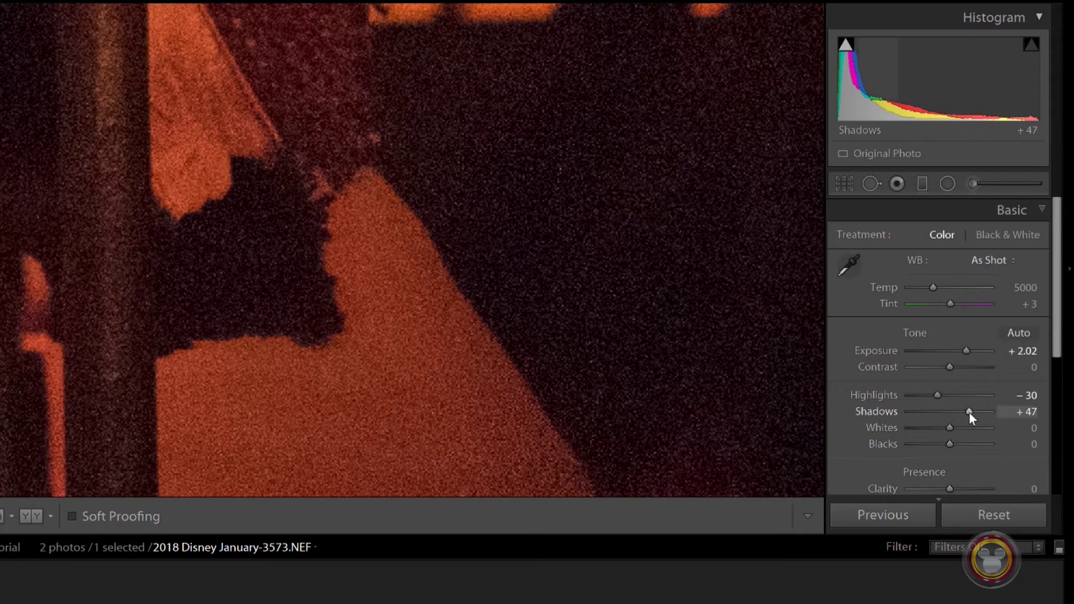
mouse_move(969, 412)
left_mouse_down()
mouse_move(945, 413)
mouse_move(970, 412)
left_mouse_up()
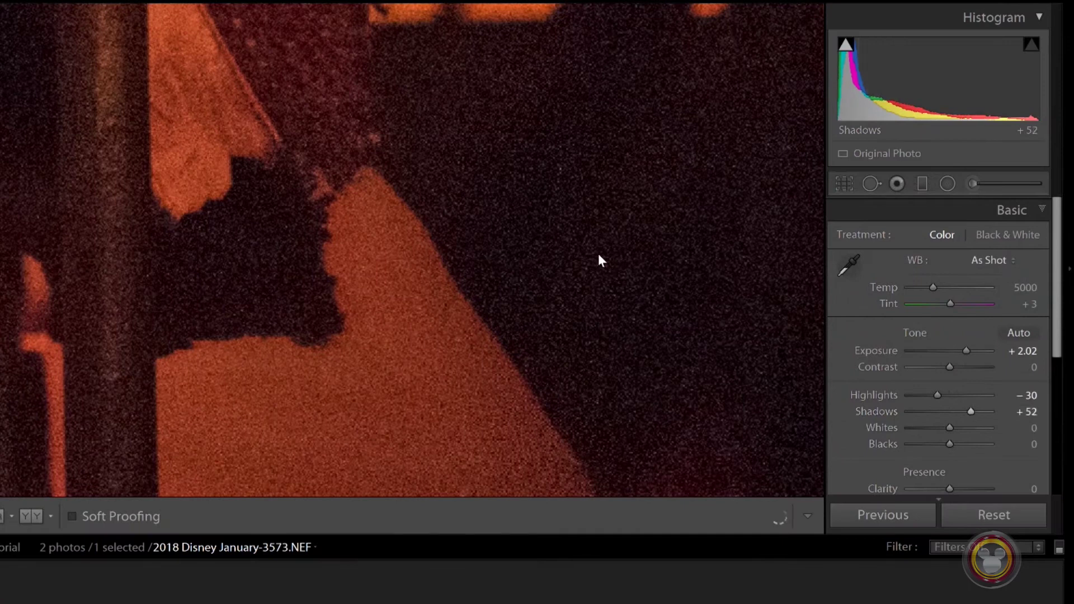
left_click(596, 253)
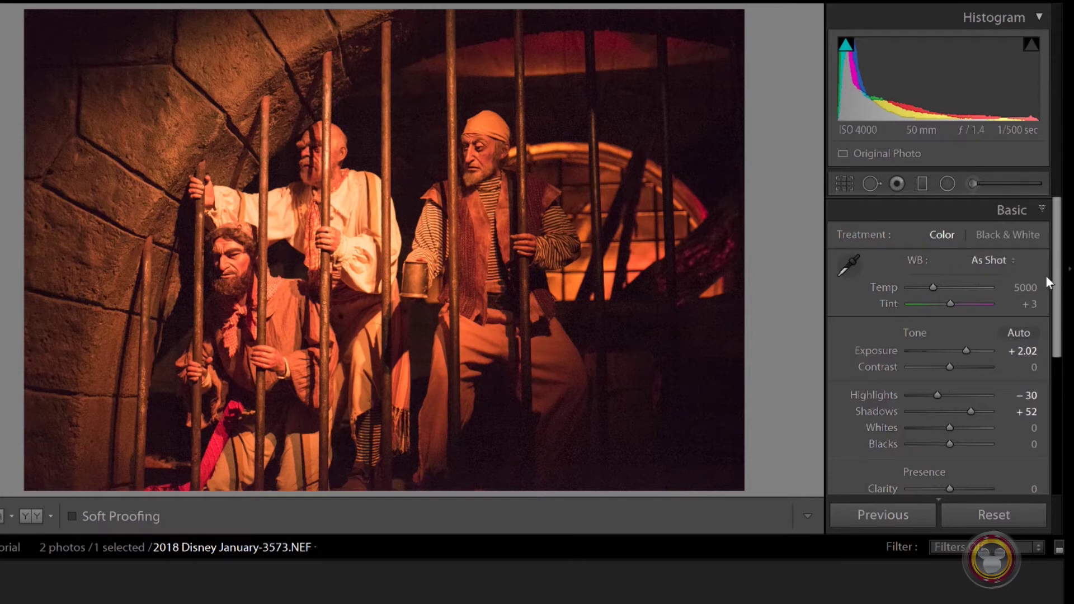
- Set the luminance noise reduction to 27, comparing it with none on the headscarf pirate's enlarged face
scroll(1057, 283, "down", 5)
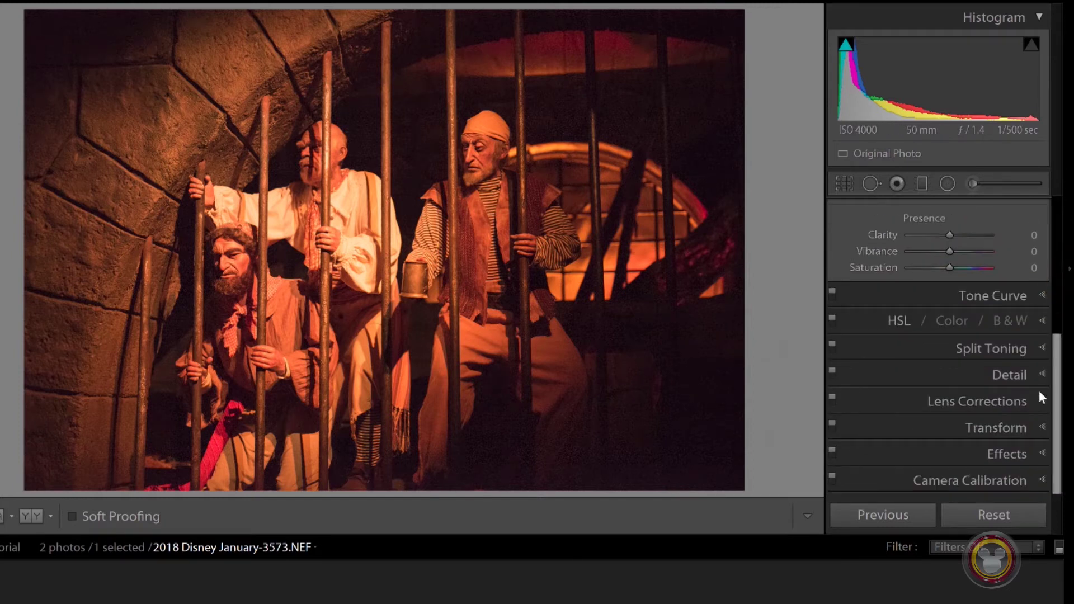
left_click(1041, 372)
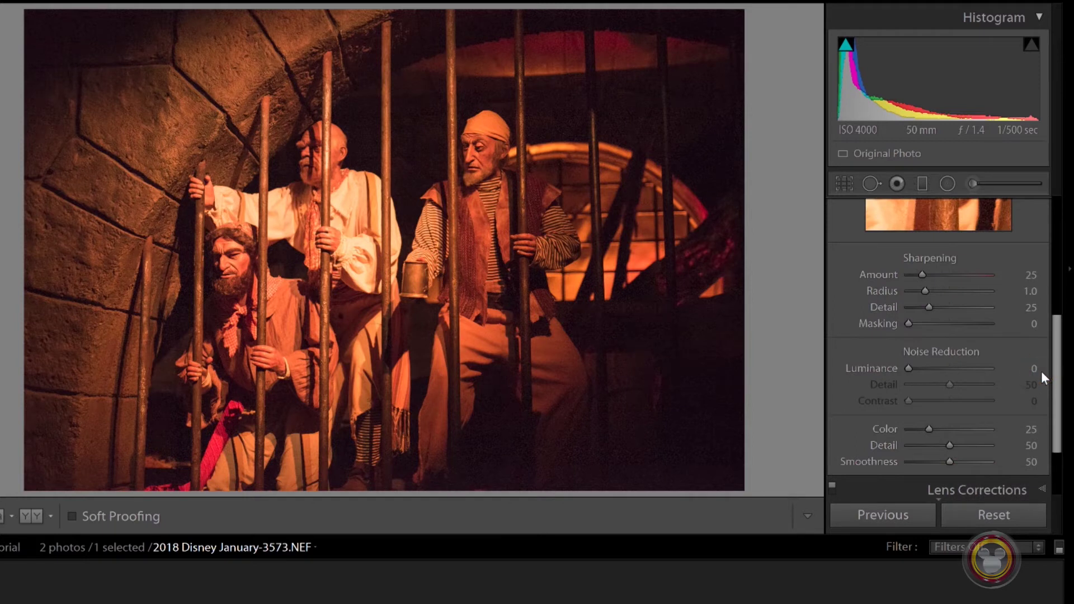
scroll(1057, 377, "down", 2)
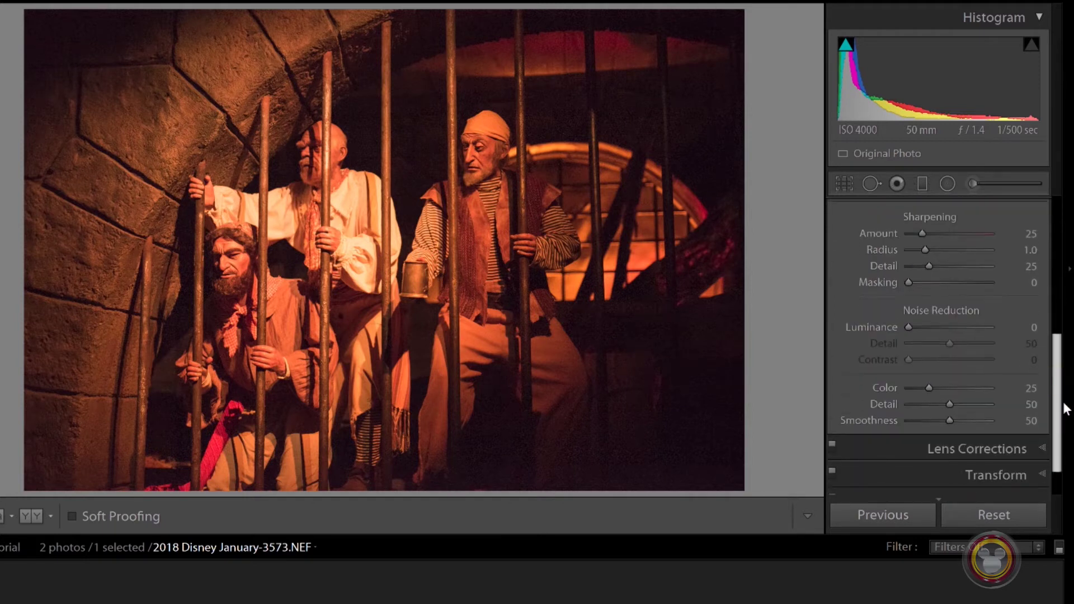
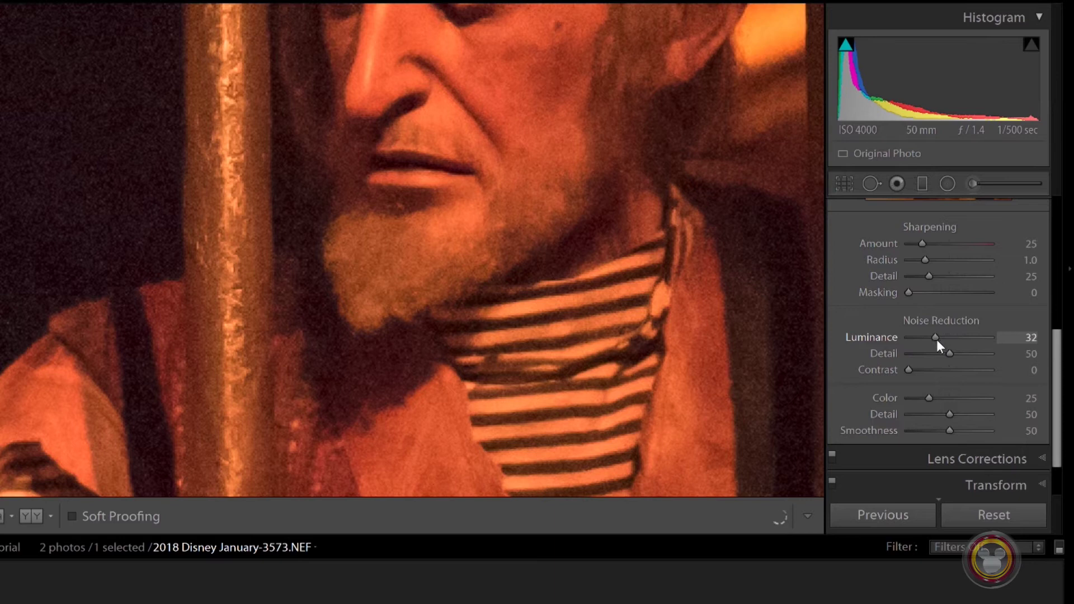
left_click_drag(937, 338, 909, 339)
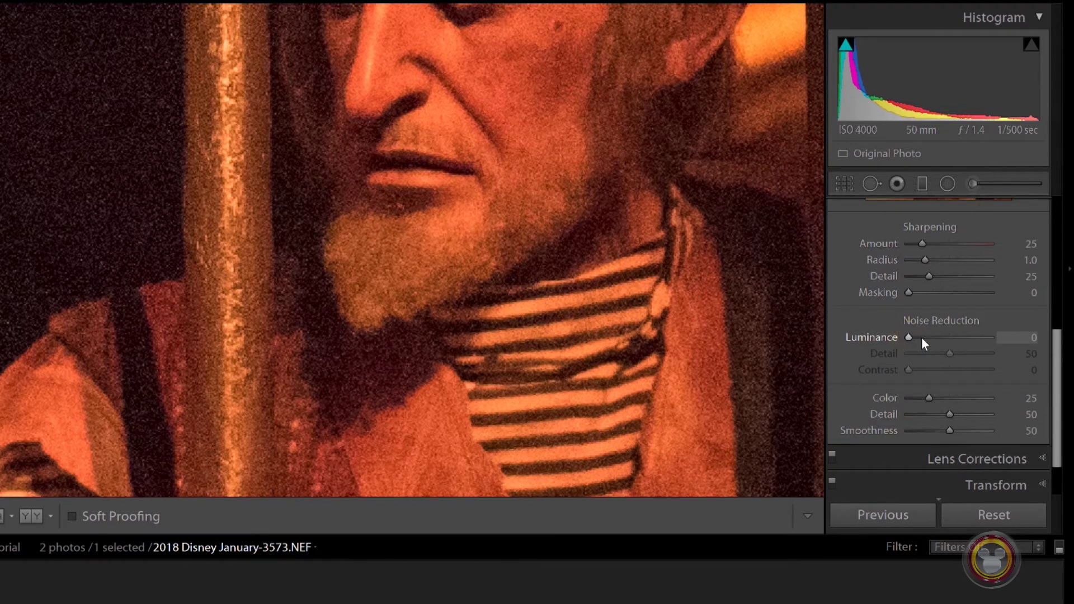
left_click_drag(907, 335, 931, 340)
left_click_drag(568, 187, 598, 363)
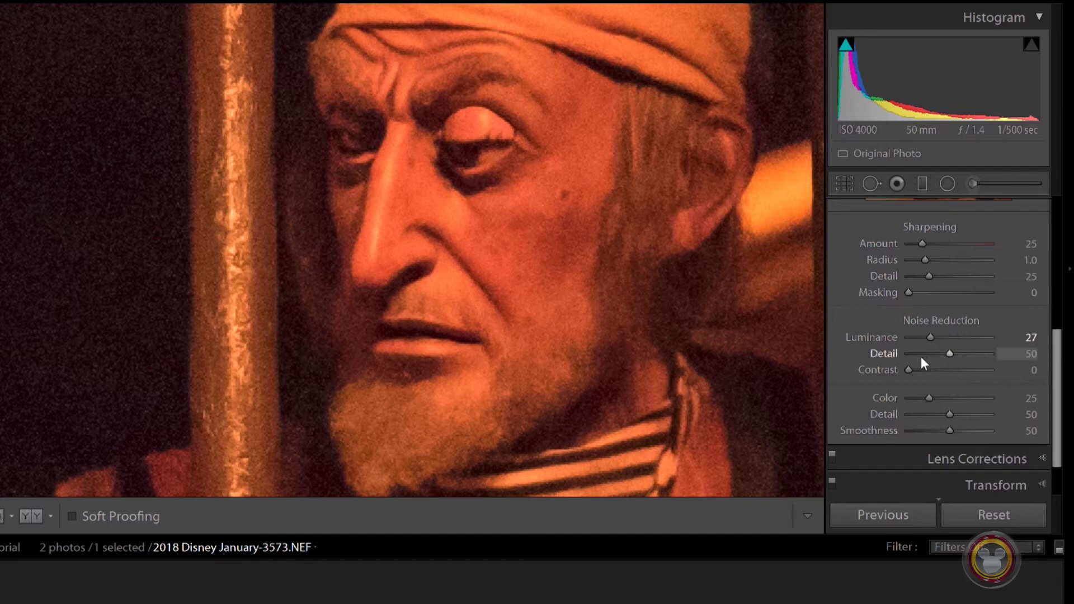
- Refine the noise reduction with luminance detail 73, luminance contrast 50 and color smoothness 46
mouse_move(950, 354)
left_mouse_down()
mouse_move(976, 353)
mouse_move(897, 358)
mouse_move(970, 362)
mouse_move(933, 371)
mouse_move(971, 370)
mouse_move(951, 369)
left_mouse_up()
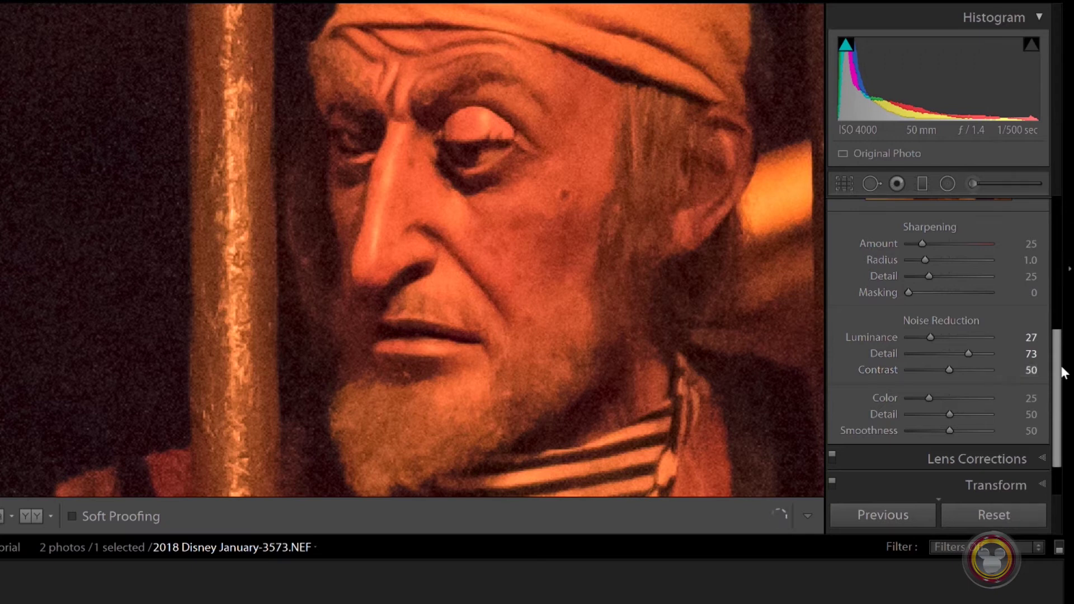
scroll(1050, 357, "down", 2)
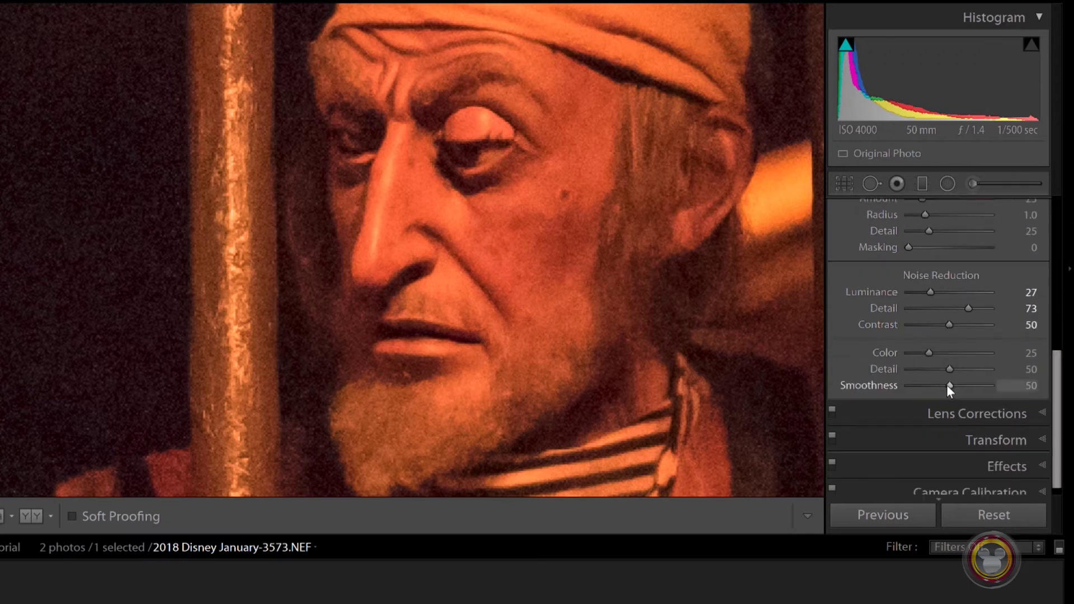
mouse_move(948, 386)
left_mouse_down()
mouse_move(983, 386)
mouse_move(931, 391)
mouse_move(982, 390)
mouse_move(944, 394)
mouse_move(942, 381)
left_mouse_up()
left_click(572, 288)
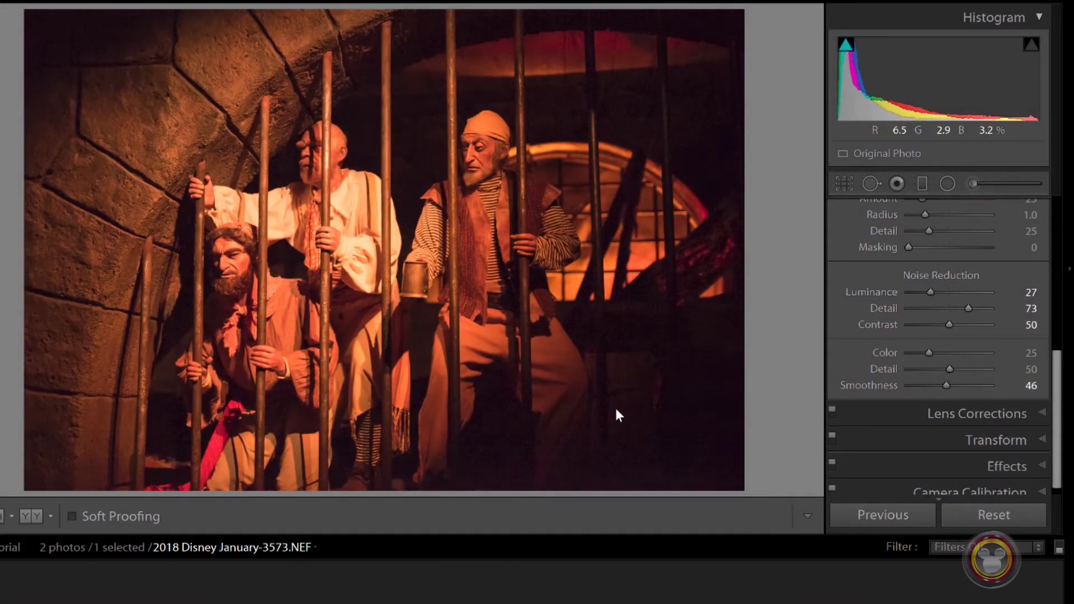
- Try a sharpening amount of 150 on the enlarged face, and settle on an amount of 41
left_click_drag(1057, 380, 1063, 335)
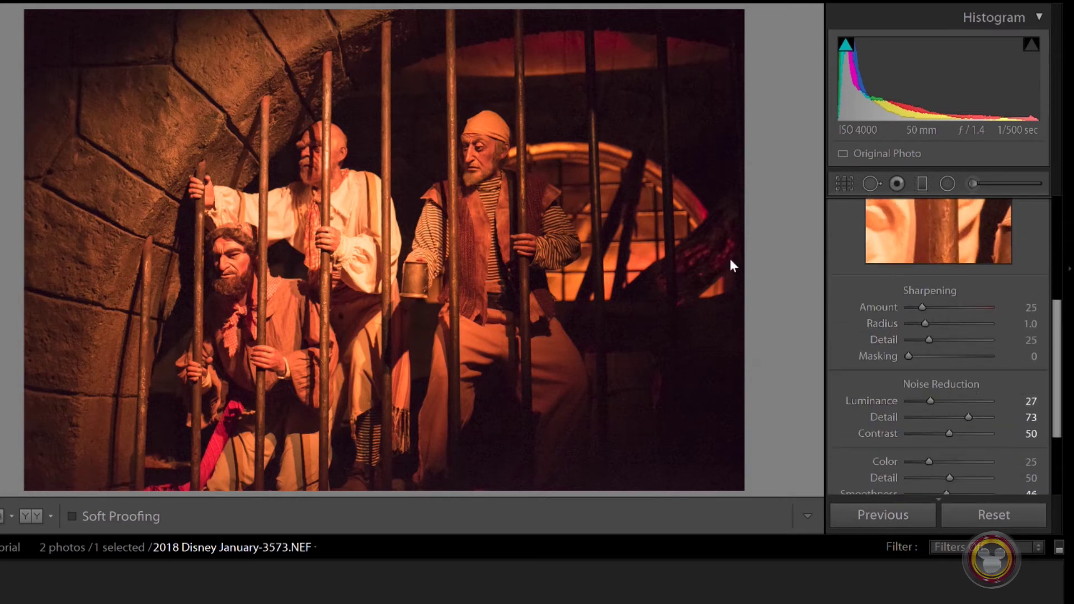
left_click(477, 152)
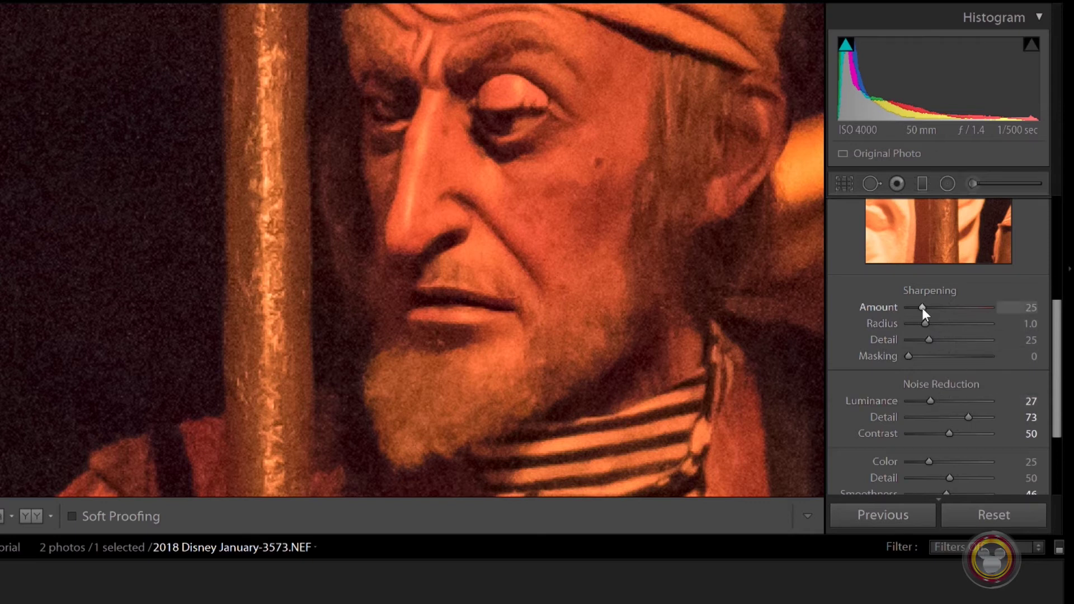
left_click_drag(922, 308, 996, 312)
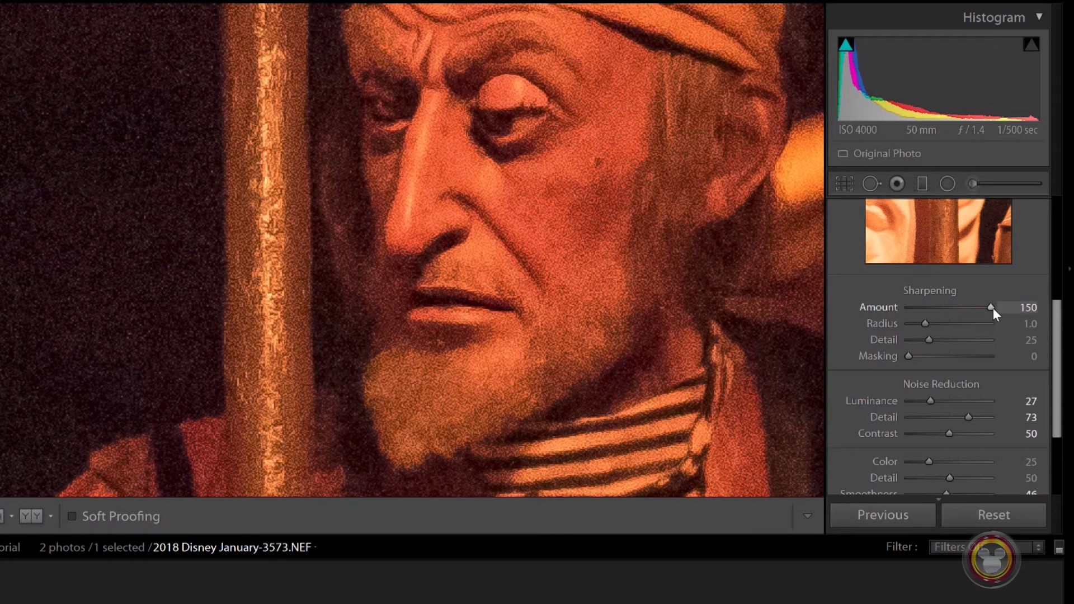
left_click_drag(992, 308, 933, 313)
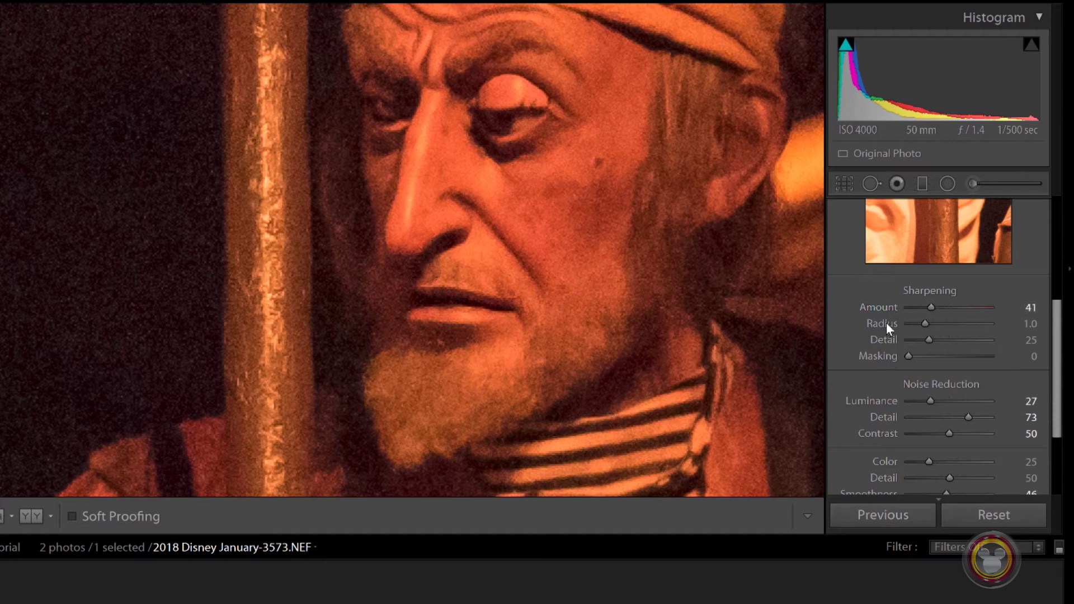
- Preview the sharpening mask and limit the sharpening to edges with a masking value of 93
left_click(908, 356, "alt")
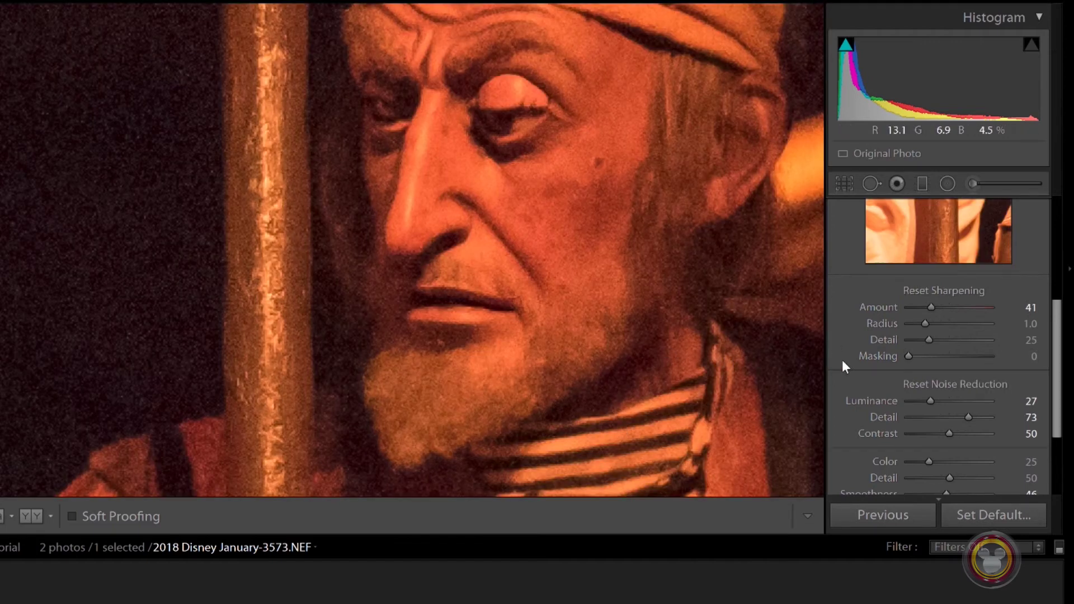
left_click(907, 358, "alt")
left_click_drag(908, 358, 986, 357)
left_click(376, 276)
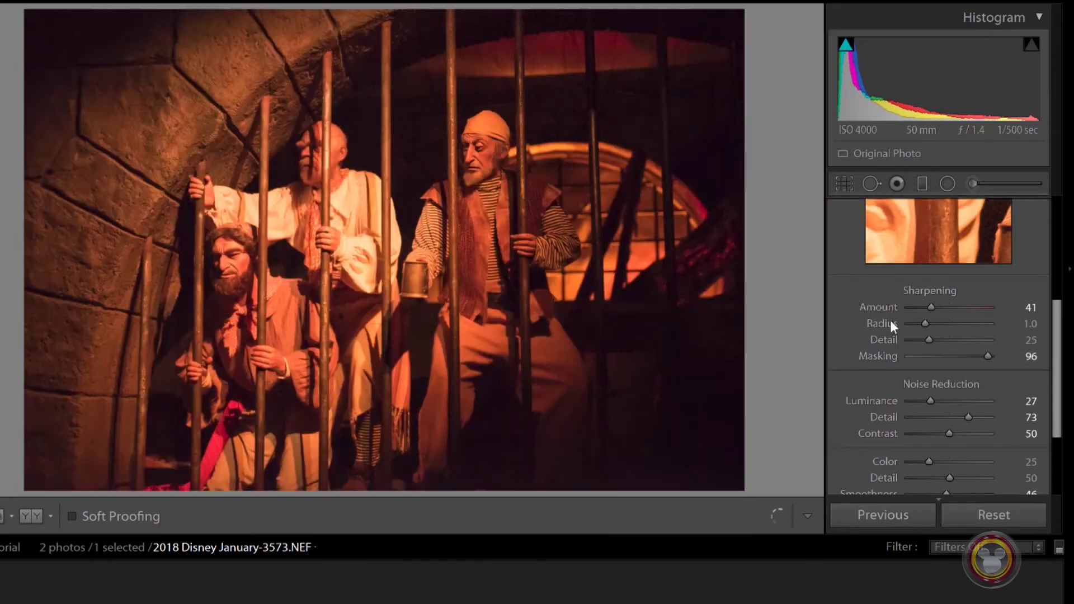
mouse_move(988, 357)
left_mouse_down()
mouse_move(939, 351)
mouse_move(989, 349)
mouse_move(978, 352)
left_mouse_up()
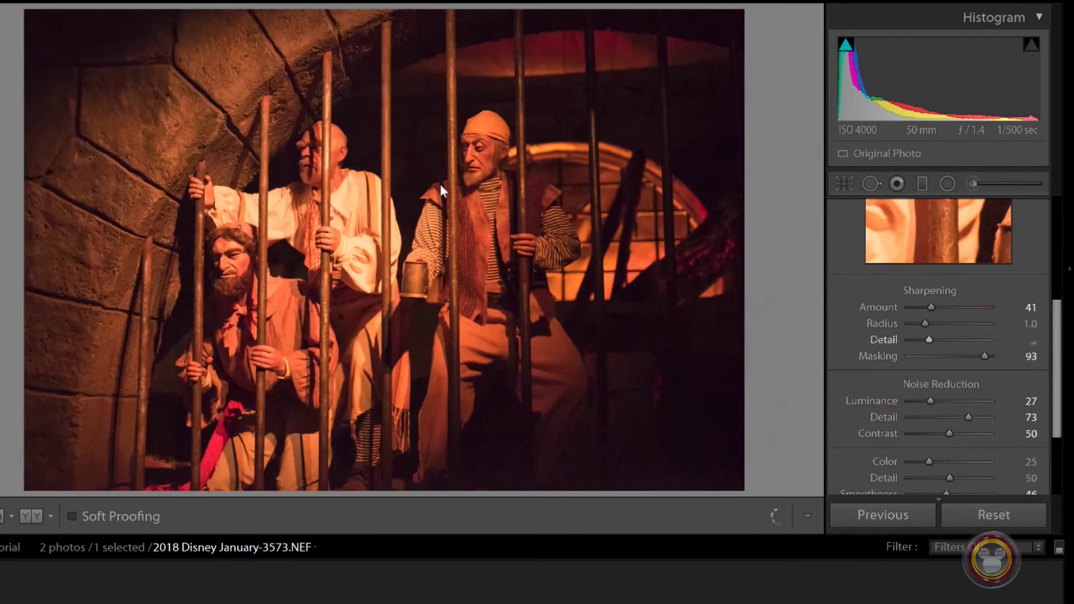
- Raise the sharpening amount to 63 while checking the headscarf pirate's enlarged face, and return to the whole photo
left_click(479, 163)
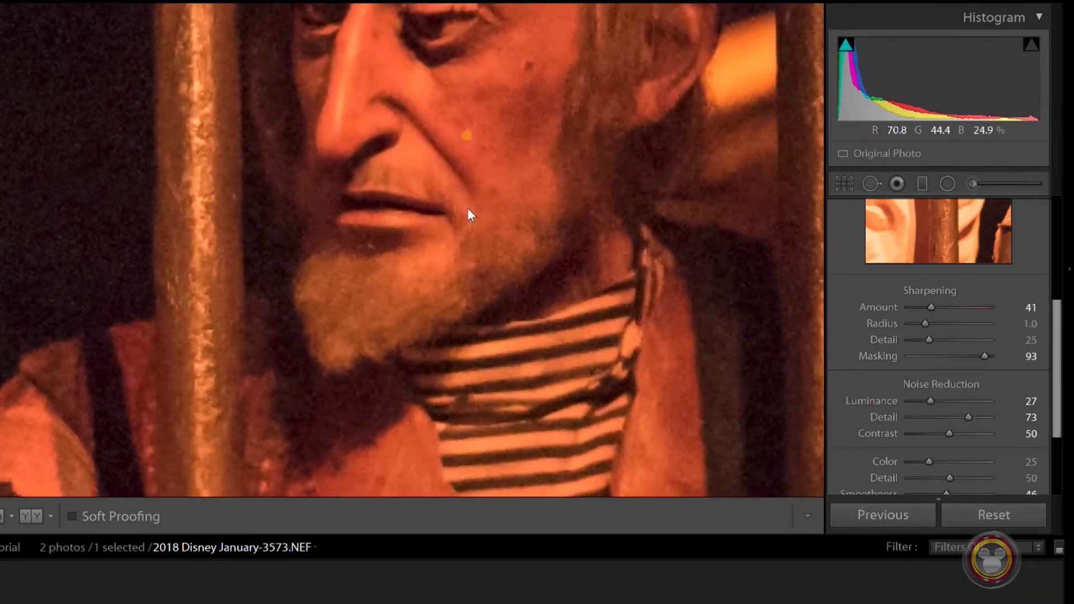
left_click_drag(467, 211, 507, 286)
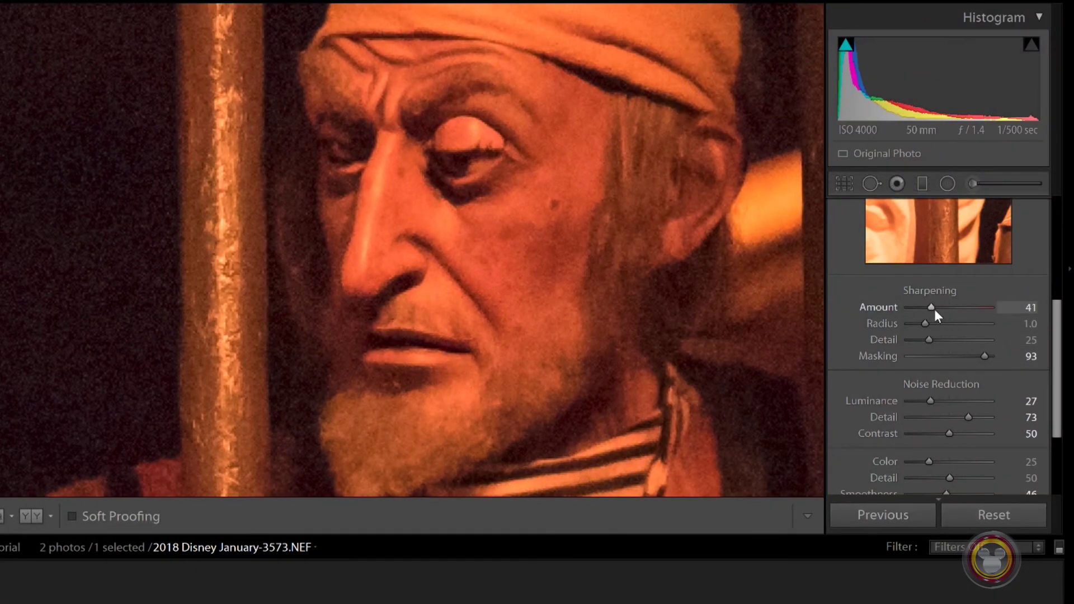
left_click_drag(931, 307, 969, 305)
left_click_drag(969, 304, 970, 302)
left_click_drag(968, 306, 943, 307)
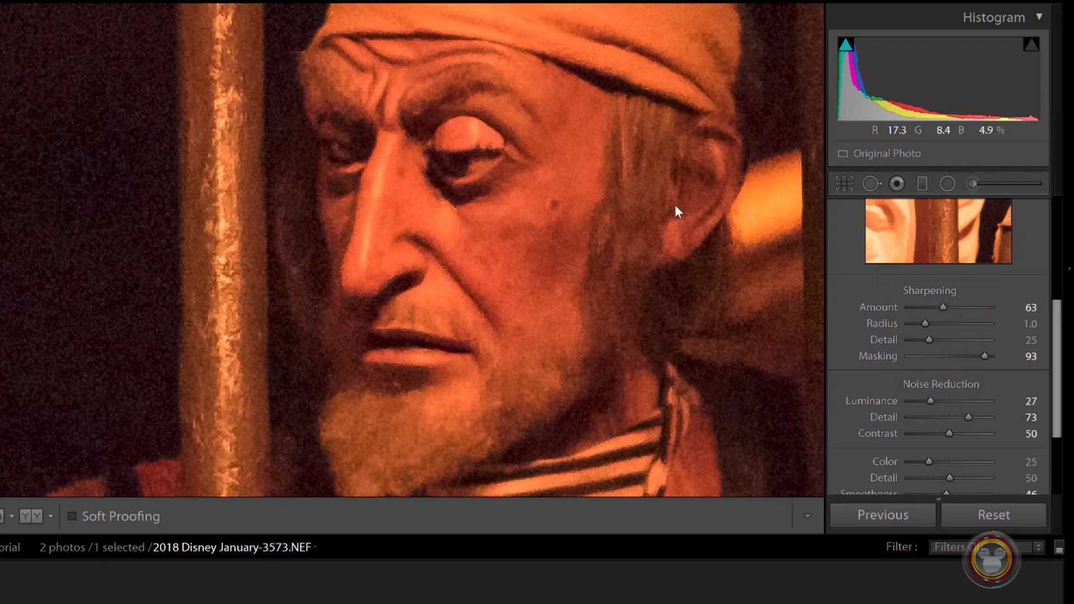
left_click(407, 215)
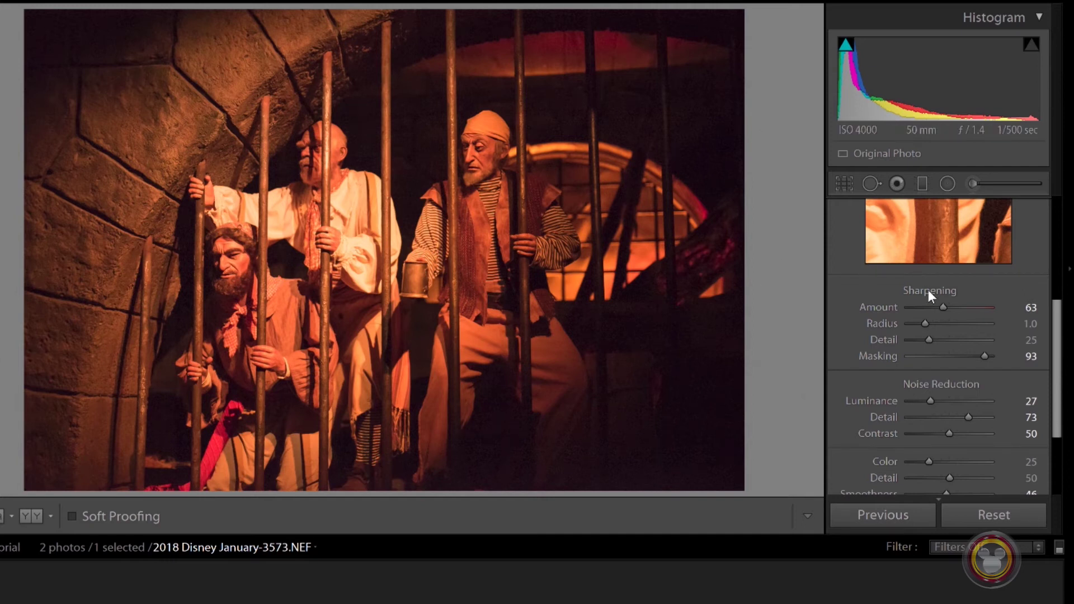
- Switch to the night castle photo and reset its sharpening settings to their defaults
key("Right")
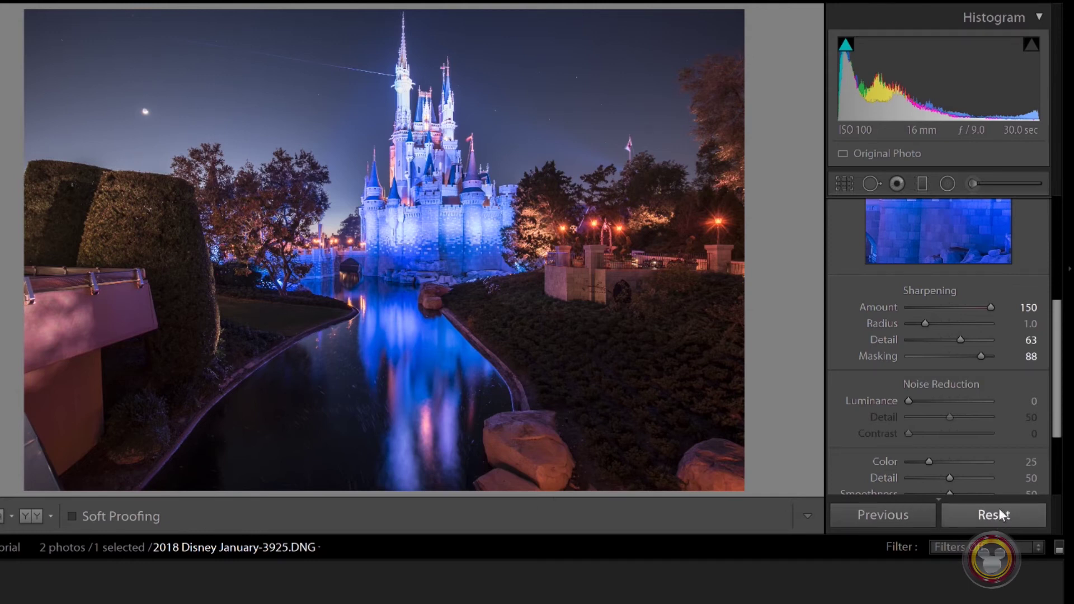
left_click(887, 307)
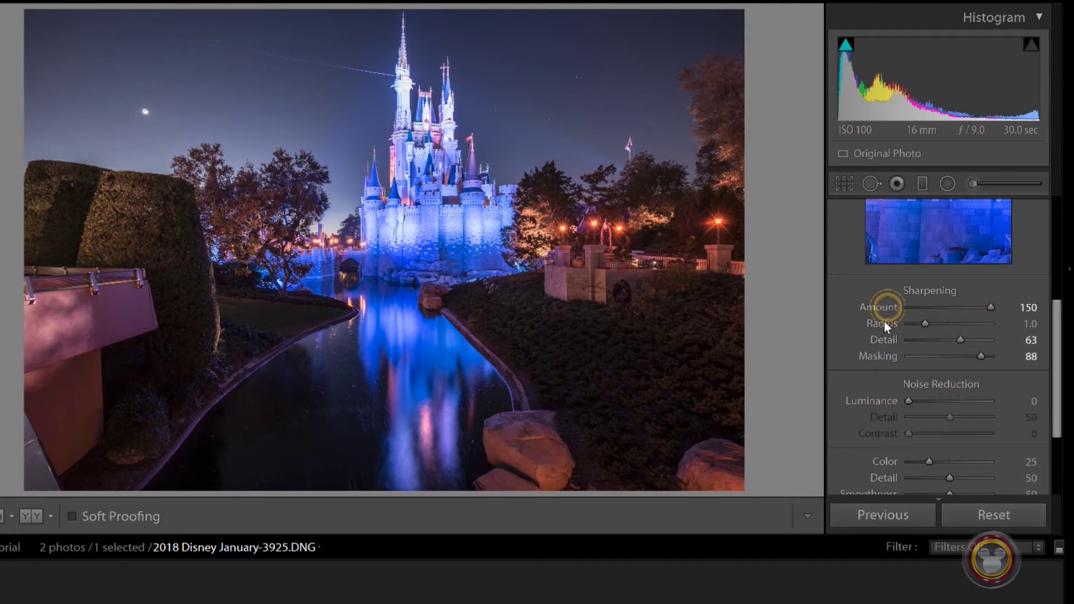
double_click(935, 291)
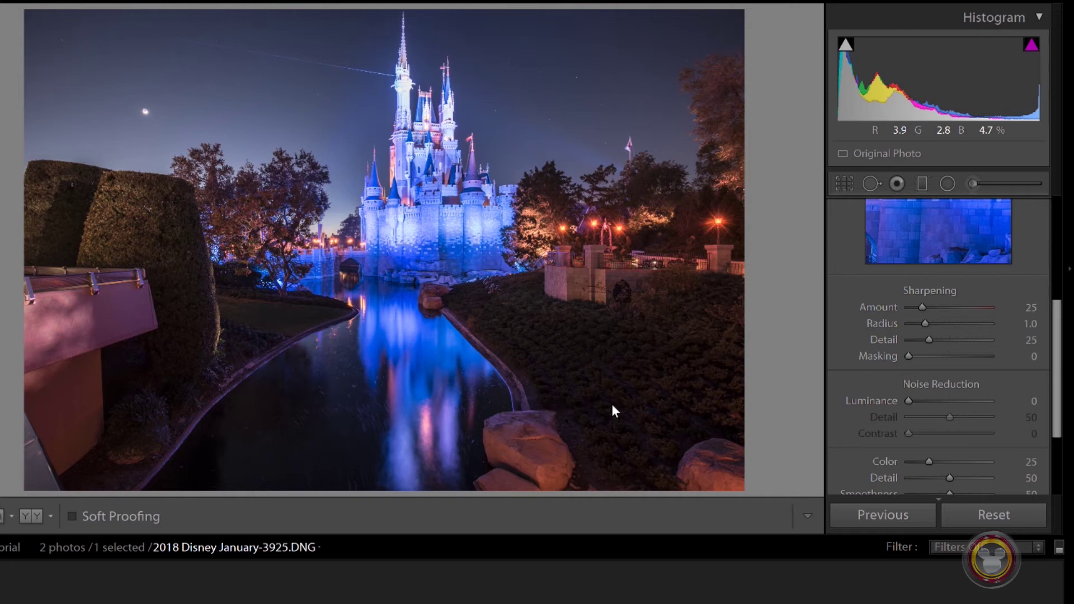
- Compare the castle photo before and after editing, and examine the enlarged castle walls, towers and sky
key("y")
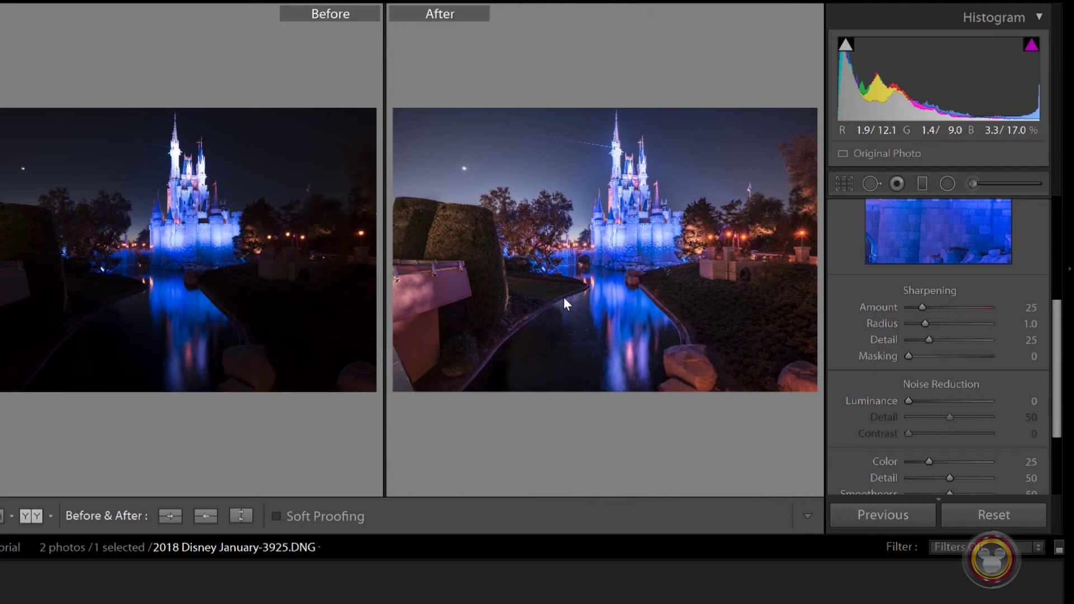
key("y")
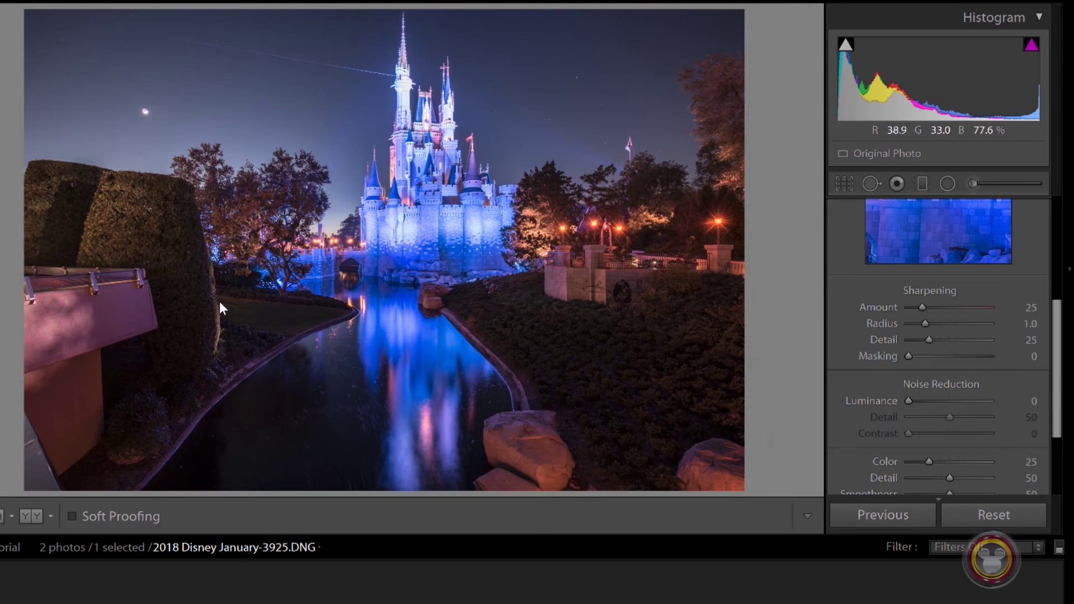
left_click(460, 239)
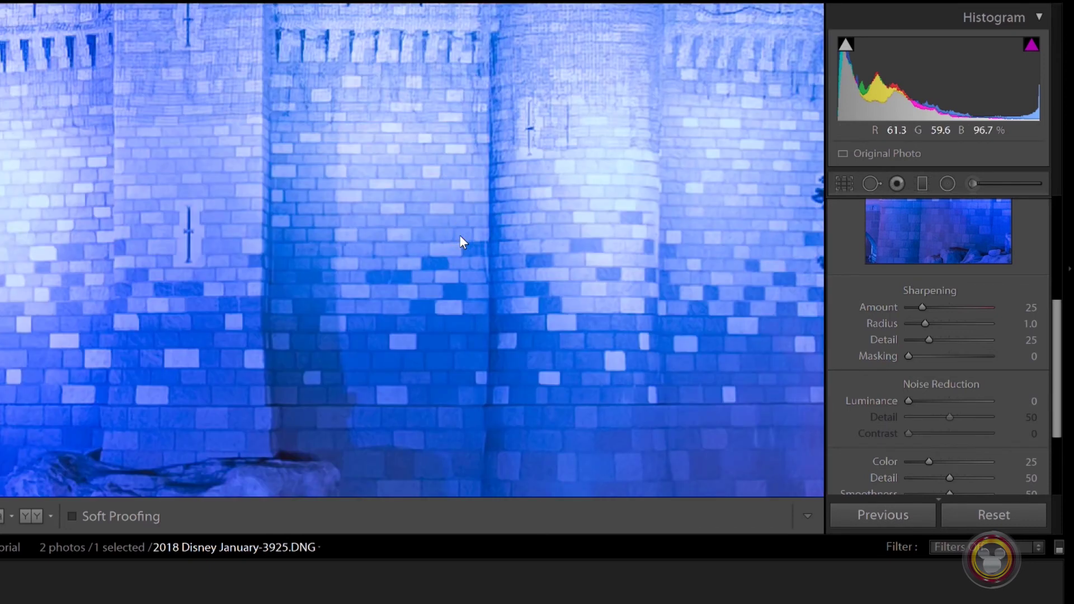
left_click_drag(441, 120, 462, 494)
left_click_drag(402, 126, 432, 390)
left_click_drag(402, 267, 544, 398)
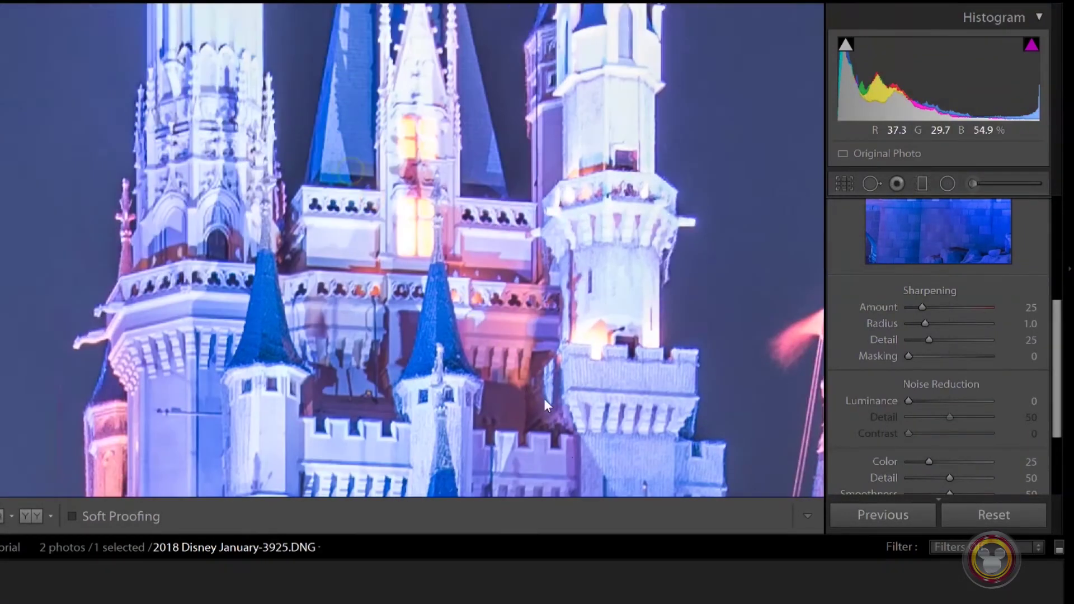
left_click_drag(91, 153, 460, 335)
left_click(395, 266)
mouse_move(391, 262)
left_mouse_down()
mouse_move(375, 255)
mouse_move(377, 265)
left_mouse_up()
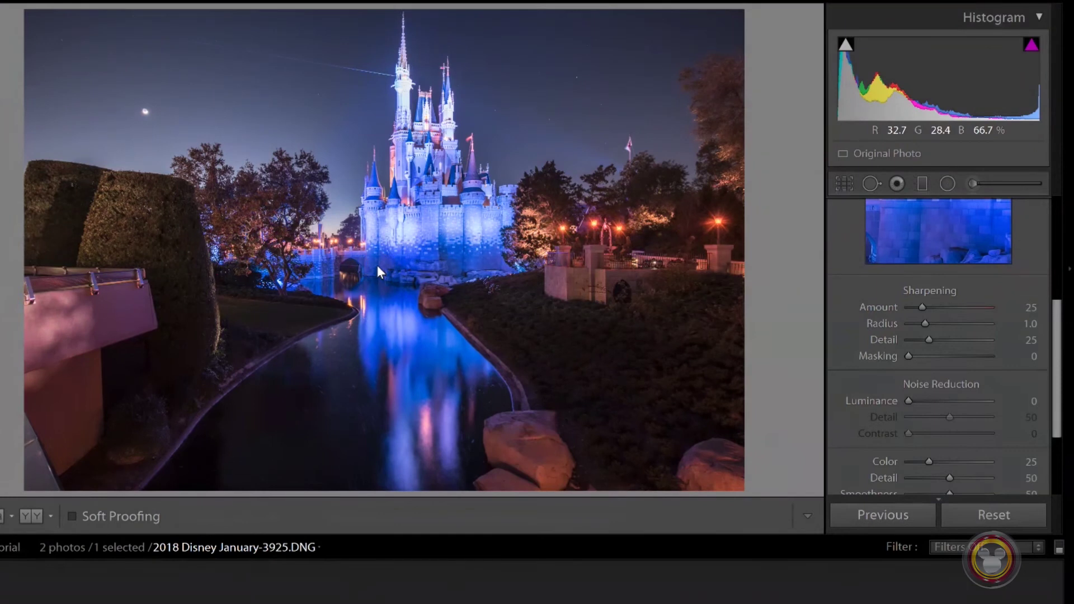
- Preview the sharpening mask on the castle photo, try a masking value of 84, and settle on 88
left_click(428, 230)
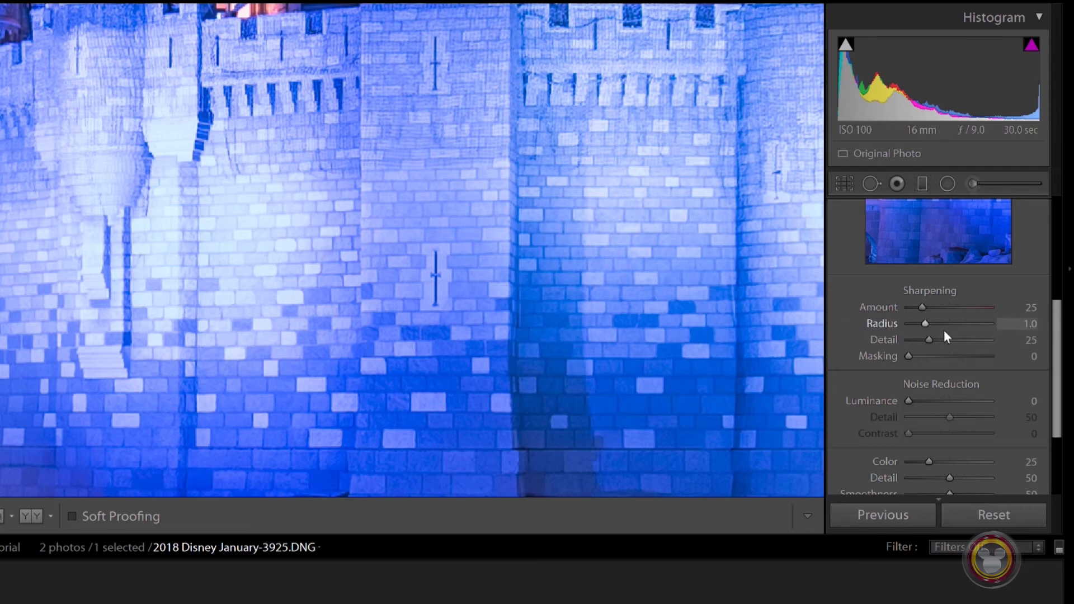
key("alt")
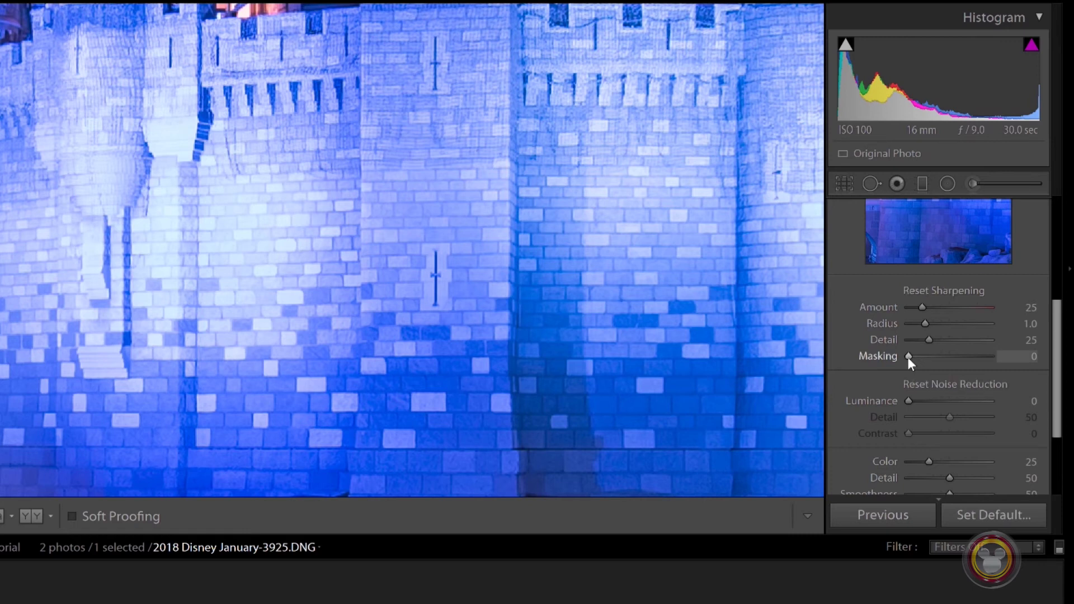
left_click_drag(909, 356, 980, 359)
left_click(575, 286)
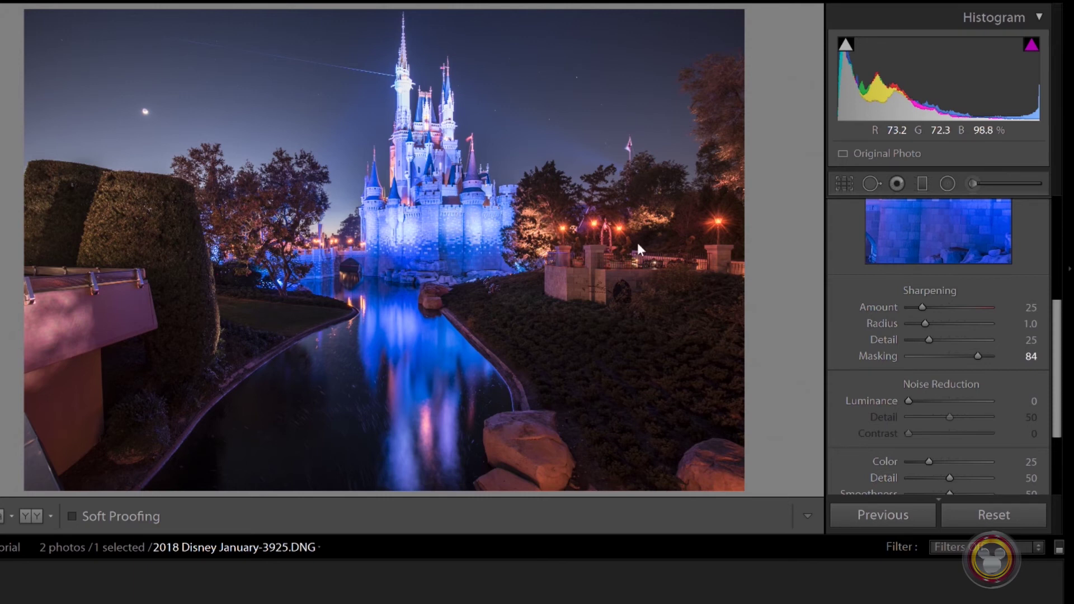
key("alt")
left_click(978, 358, "alt")
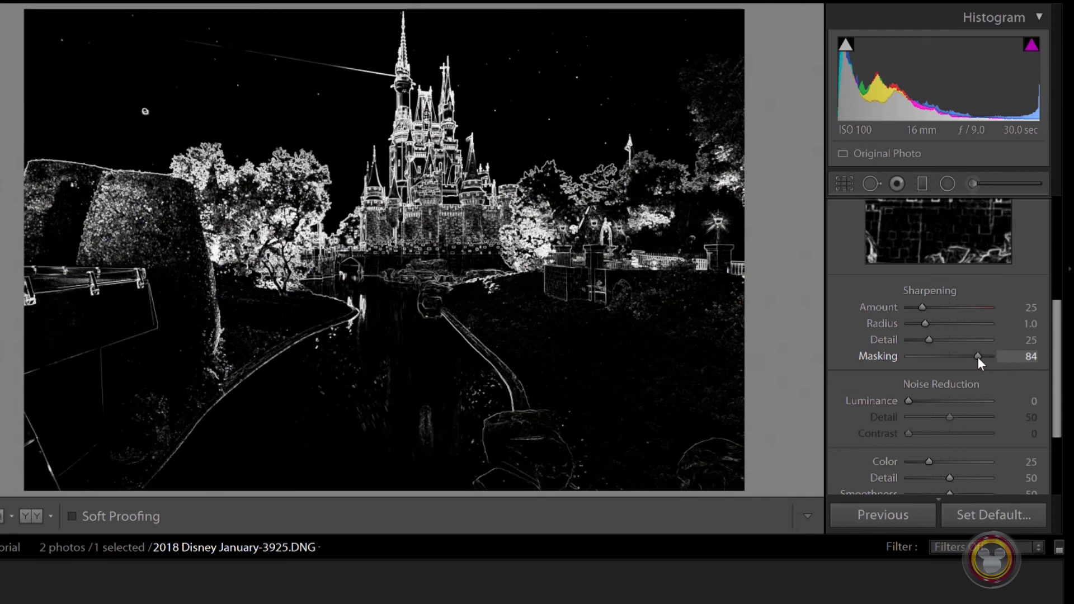
left_click_drag(980, 362, 984, 364)
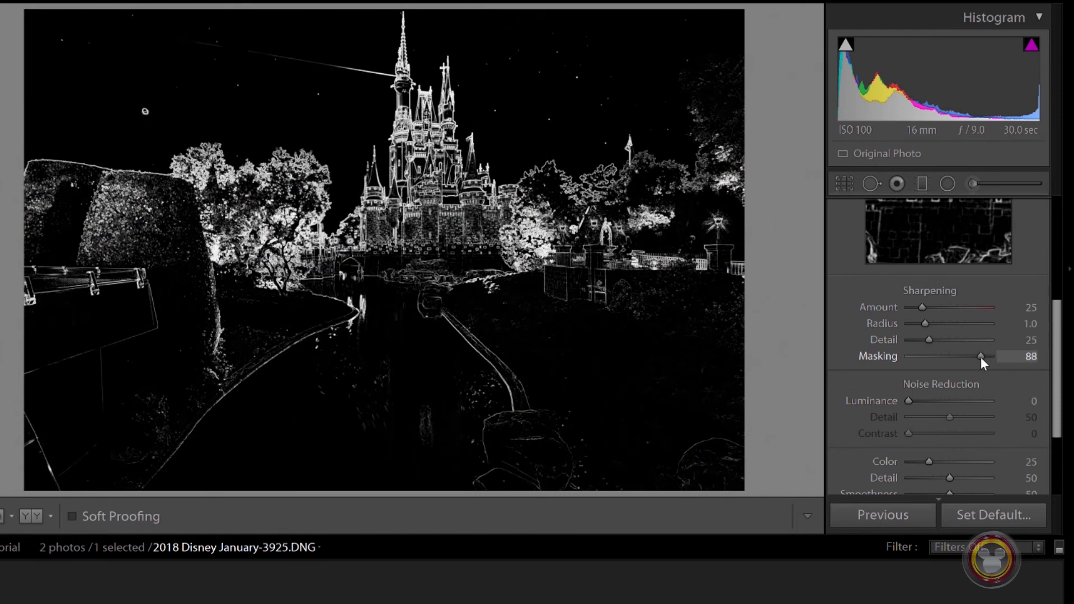
left_click_drag(981, 360, 981, 358)
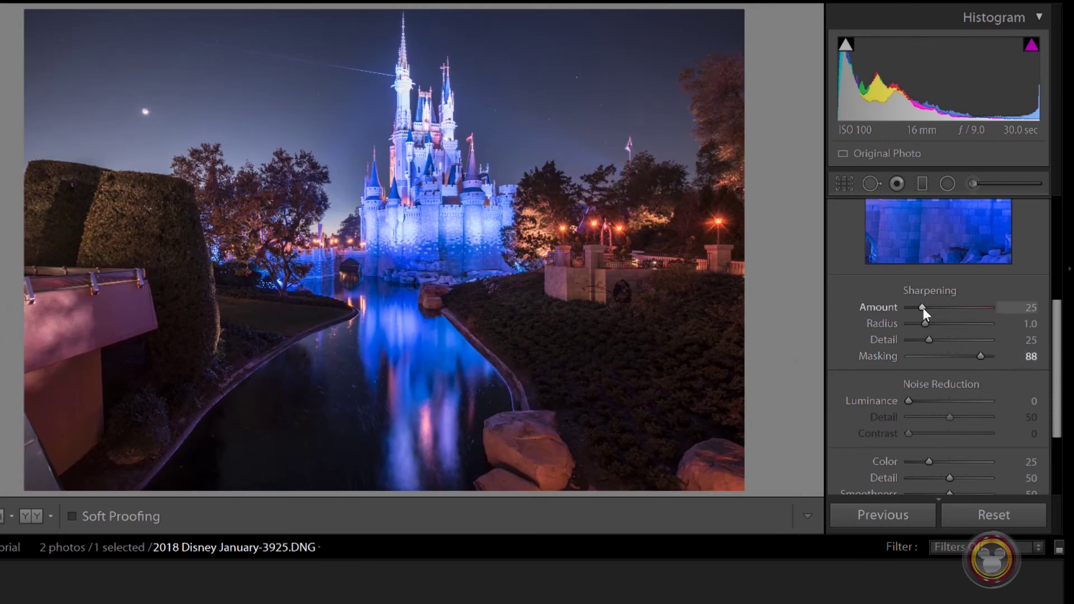
- Set the sharpening amount to 139 and detail to 75, comparing stronger and weaker amounts on the enlarged castle wall
left_click(424, 227)
left_click(424, 227)
left_click_drag(923, 309, 999, 321)
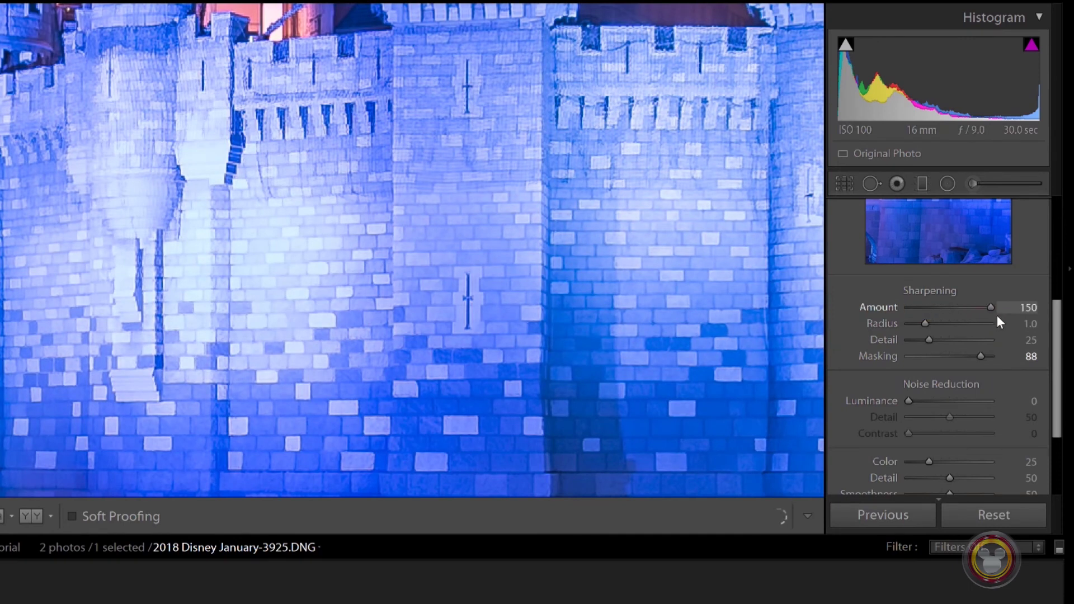
left_click_drag(1001, 317, 906, 314)
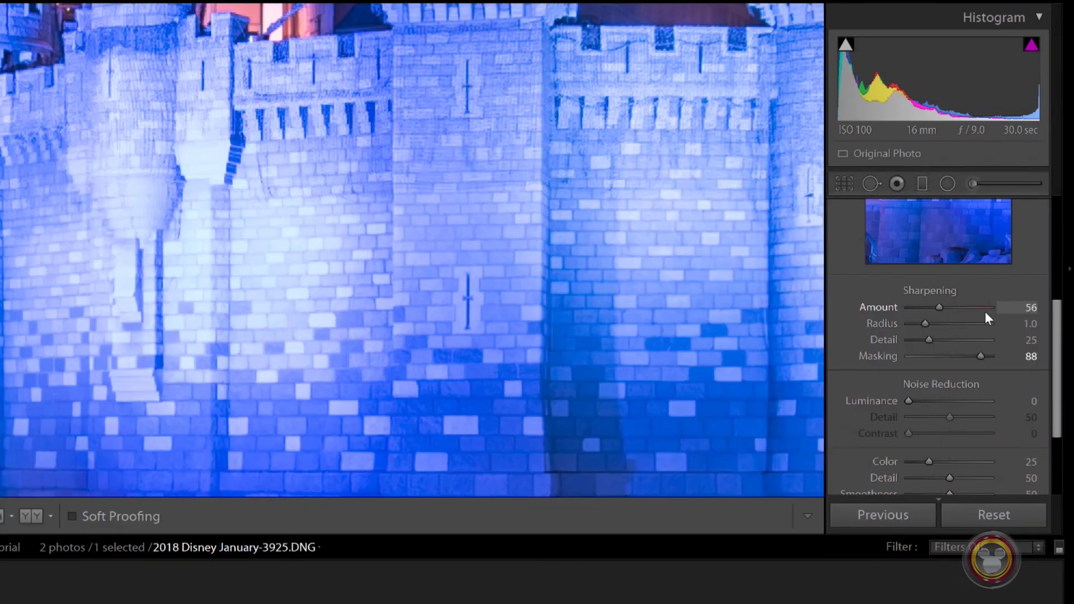
left_click_drag(984, 311, 988, 310)
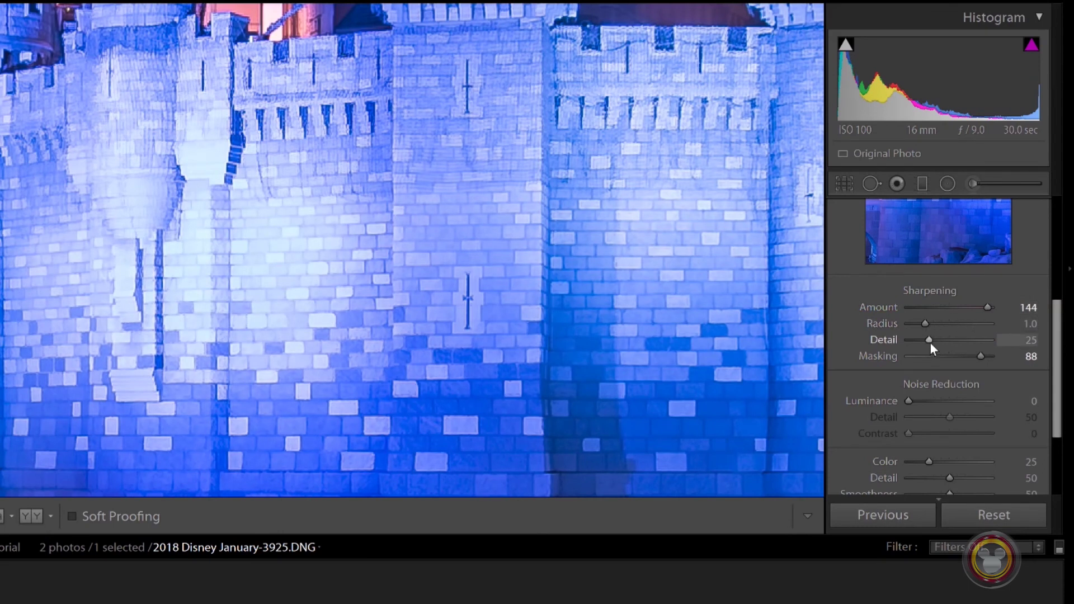
left_click_drag(931, 340, 972, 339)
left_click_drag(971, 338, 914, 324)
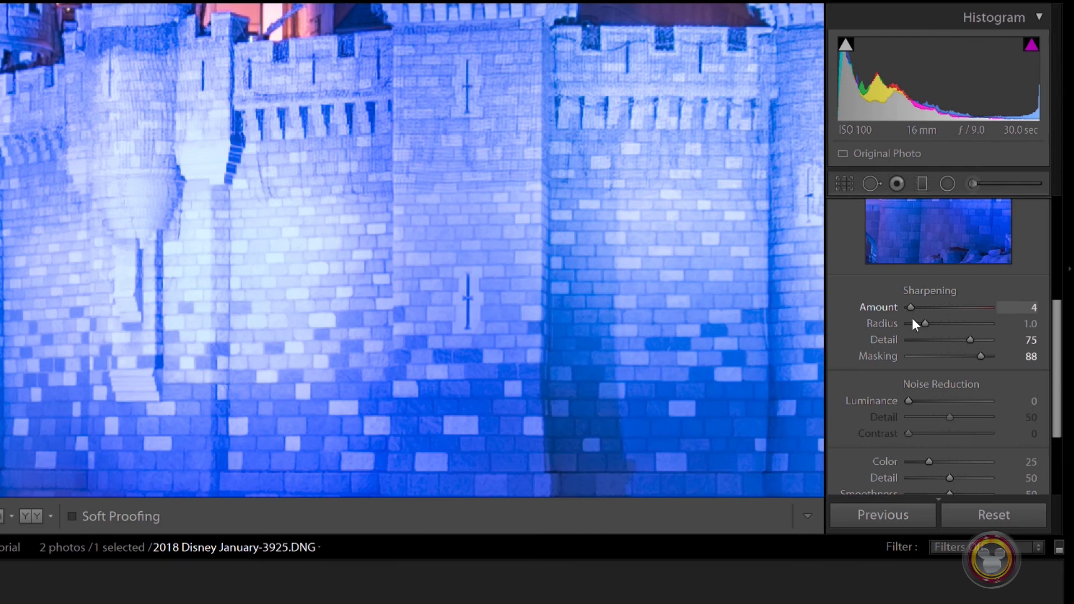
left_click_drag(913, 319, 985, 320)
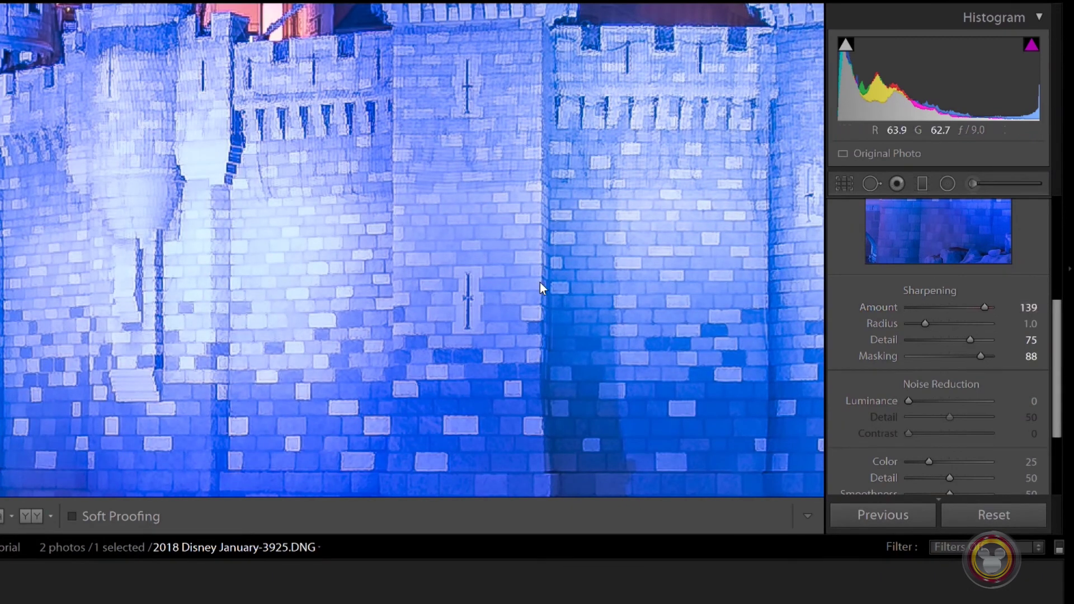
left_click(506, 271)
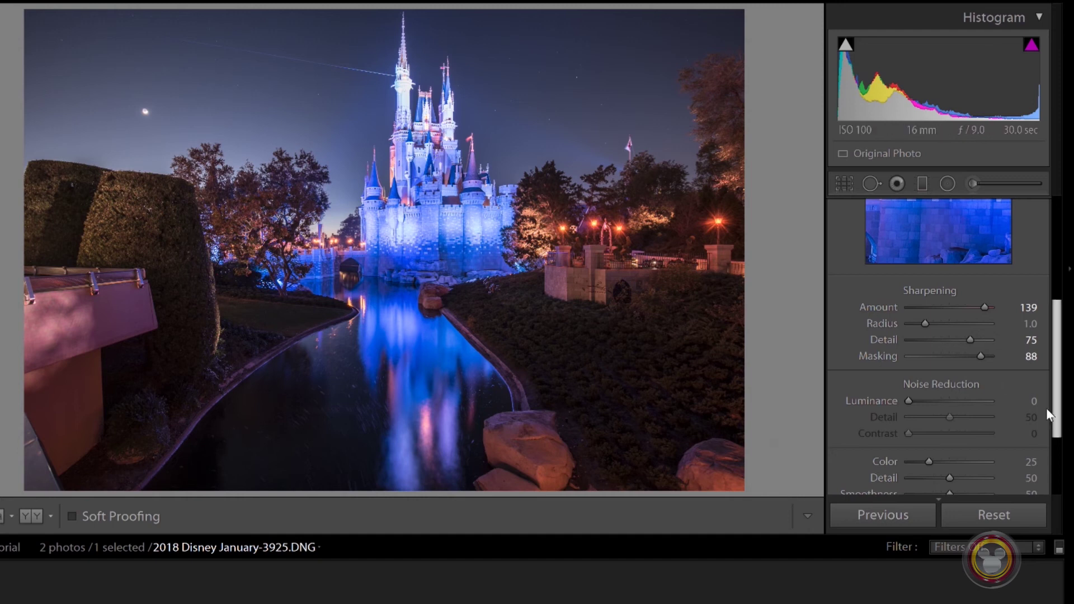
left_click_drag(1059, 358, 1057, 306)
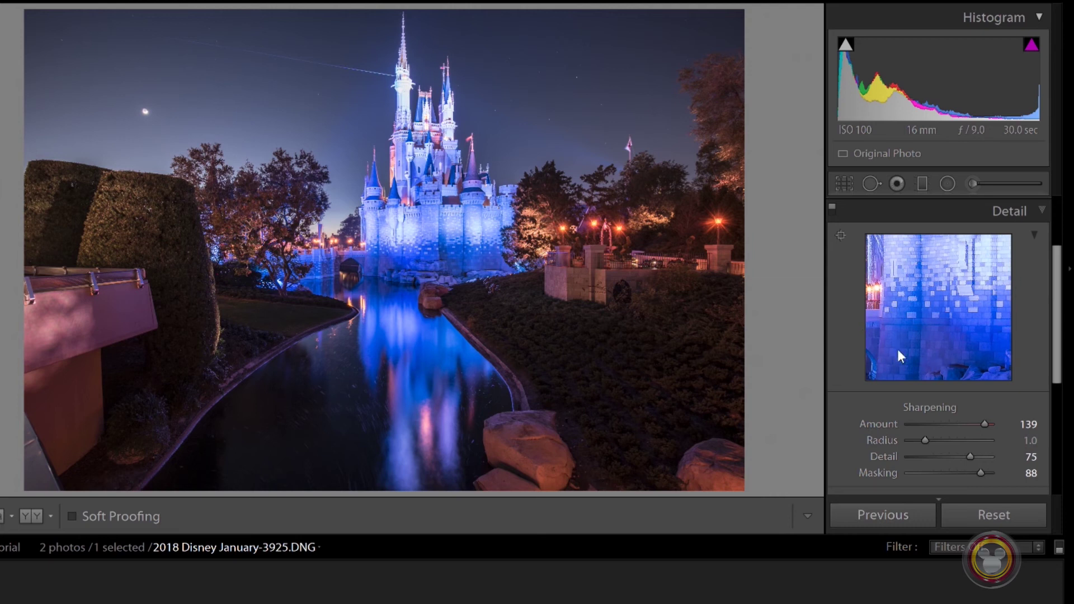
left_click_drag(1055, 329, 1063, 430)
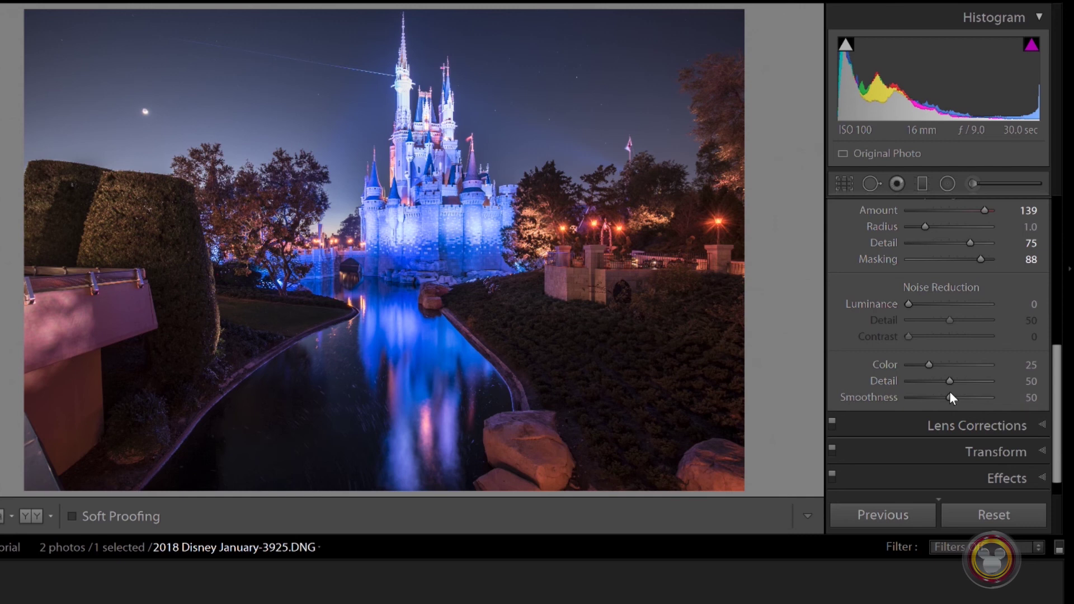
left_click_drag(1062, 361, 1060, 314)
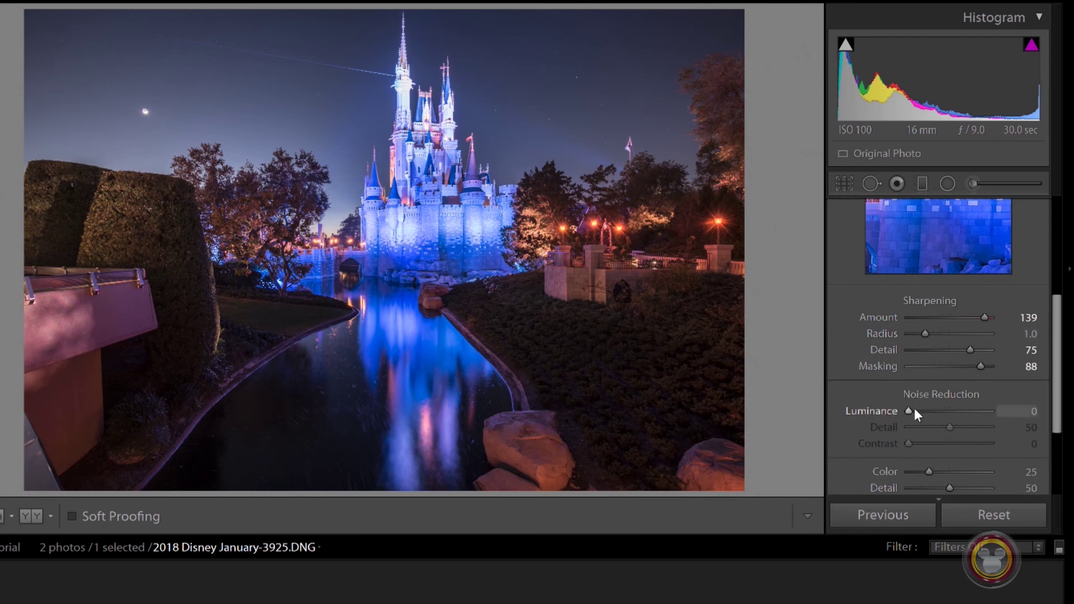